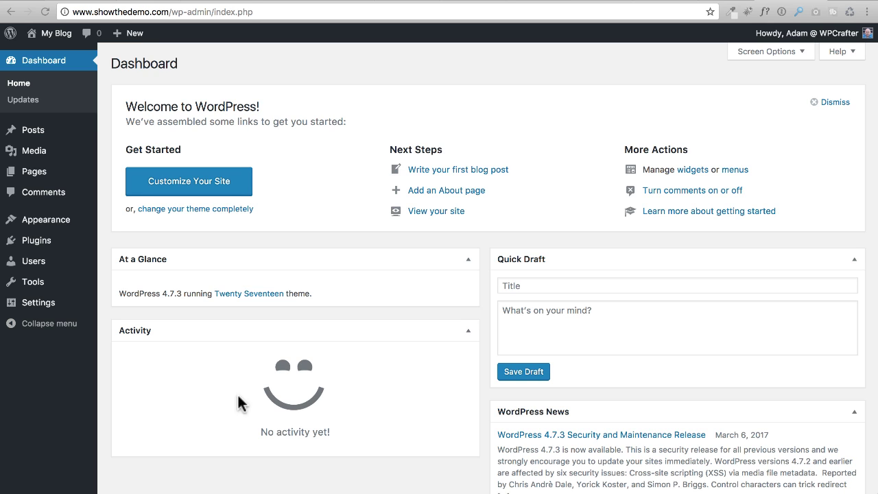
# Step: Go to the site's installed themes and open the page for adding new themes, browsing the featured ones
pyautogui.click(134, 225)
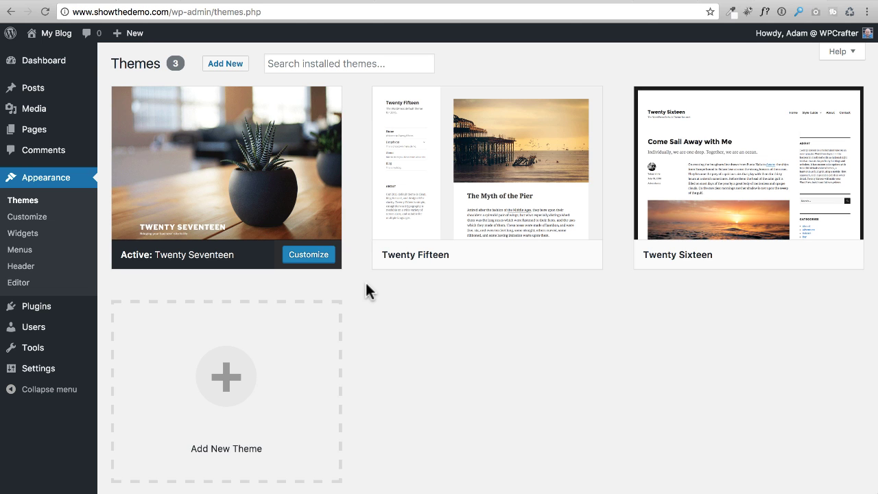
pyautogui.click(226, 65)
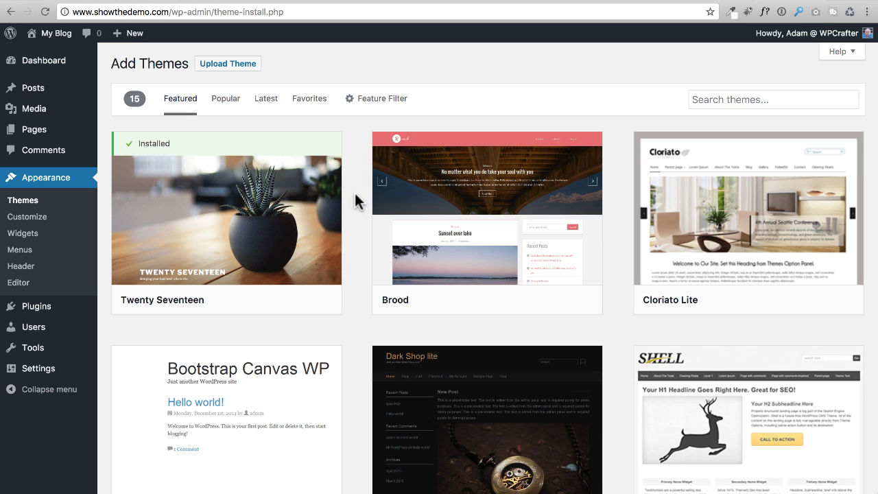
pyautogui.click(728, 97)
pyautogui.scroll(-5, 609, 220)
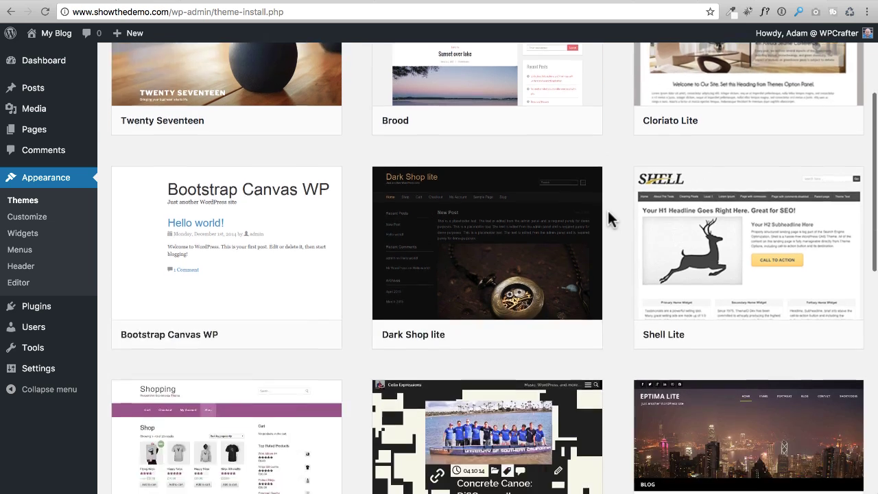
pyautogui.scroll(5, 609, 219)
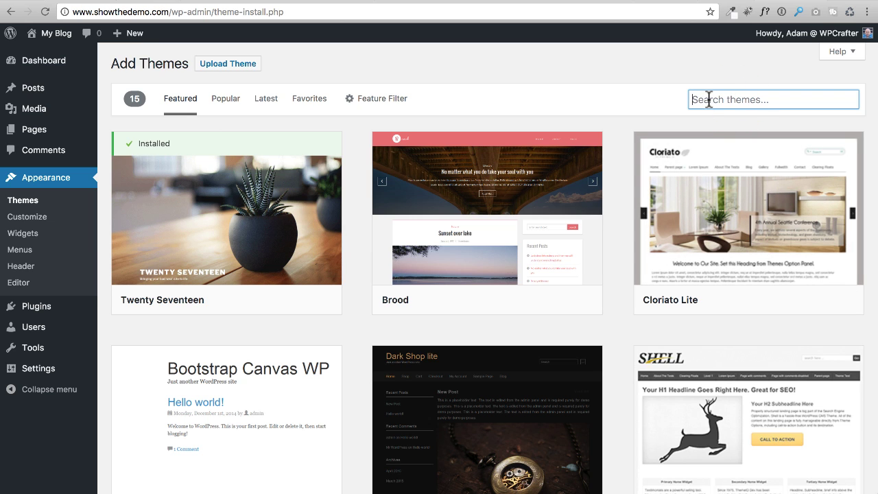
# Step: Find the GeneratePress theme among the popular themes, then install and activate it
pyautogui.click(225, 100)
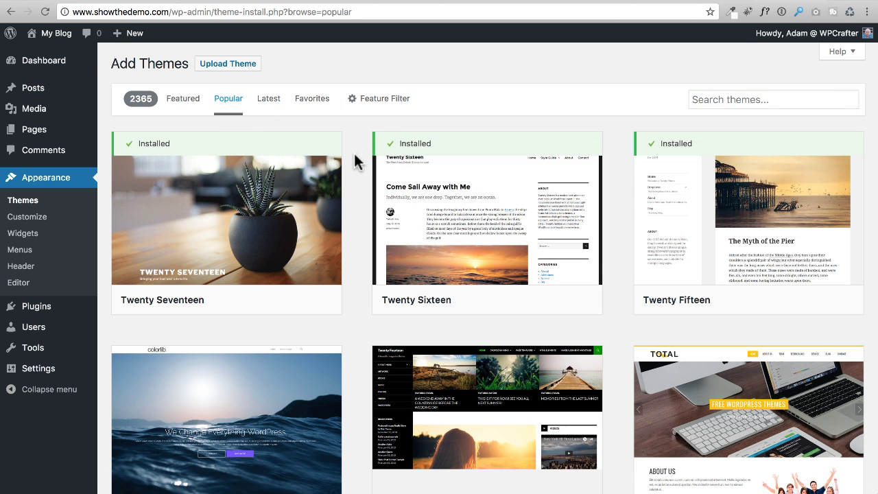
pyautogui.scroll(-5, 350, 159)
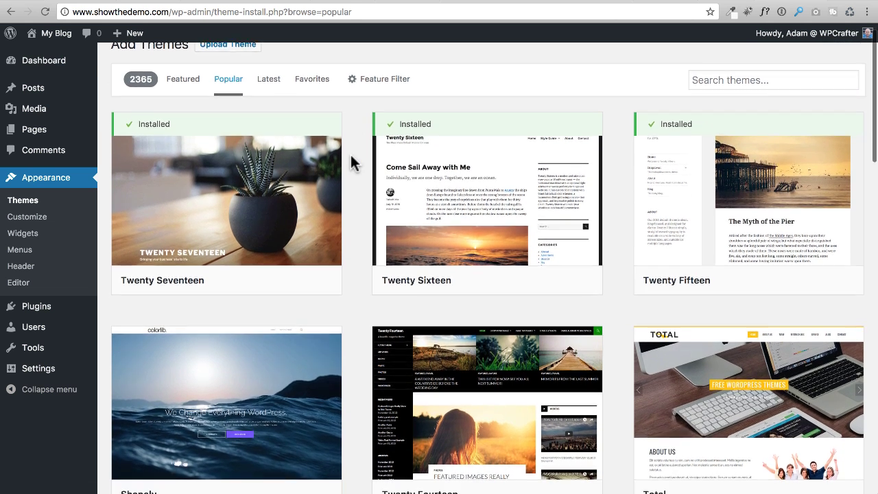
pyautogui.scroll(-15, 351, 158)
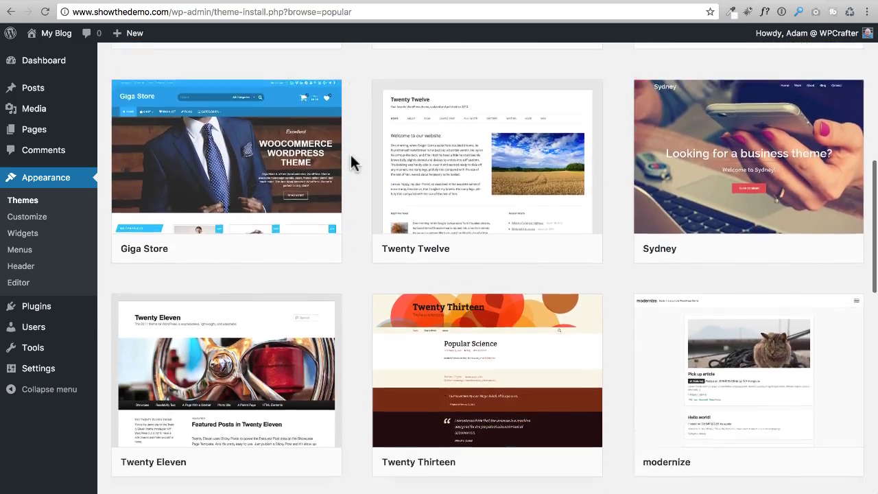
pyautogui.scroll(-15, 351, 157)
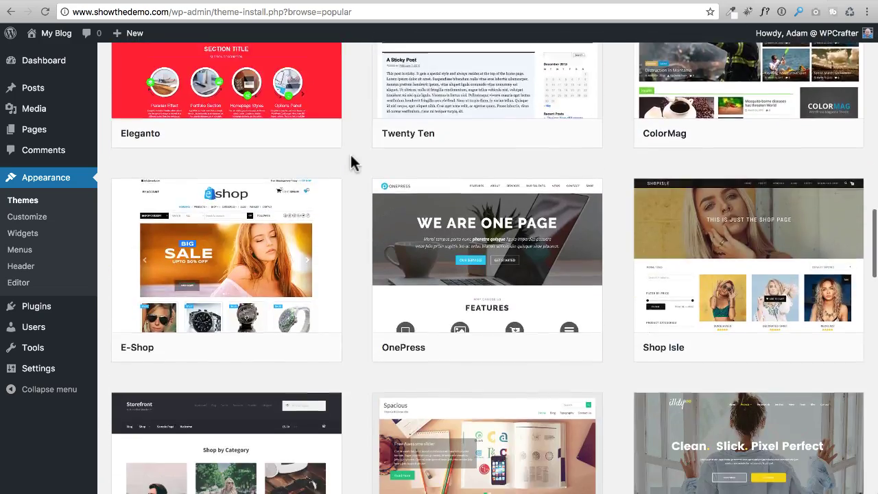
pyautogui.scroll(-9, 351, 162)
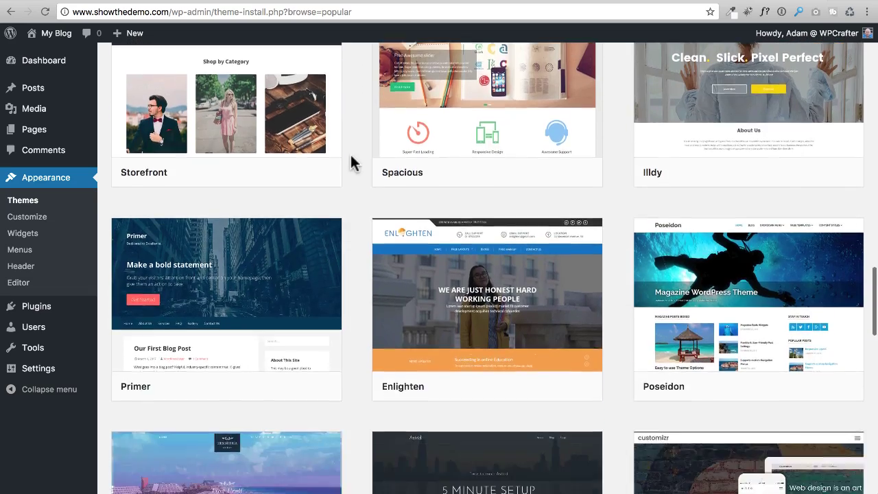
pyautogui.scroll(-15, 351, 162)
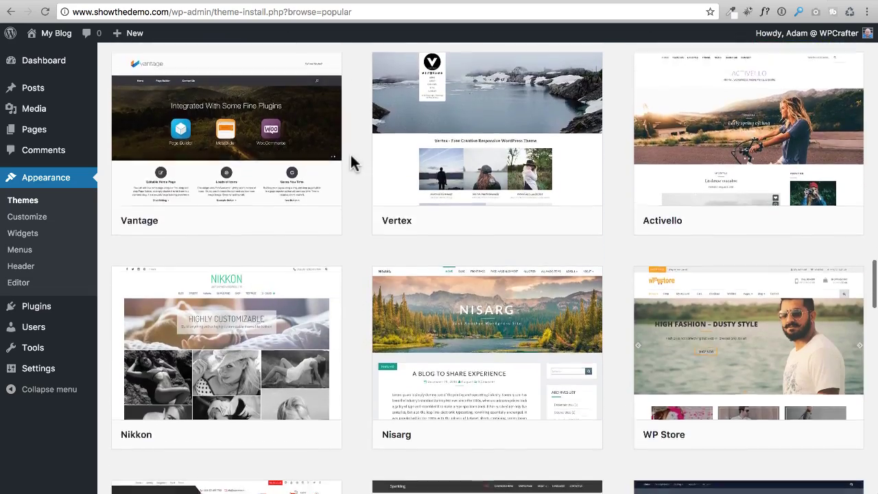
pyautogui.scroll(-13, 350, 155)
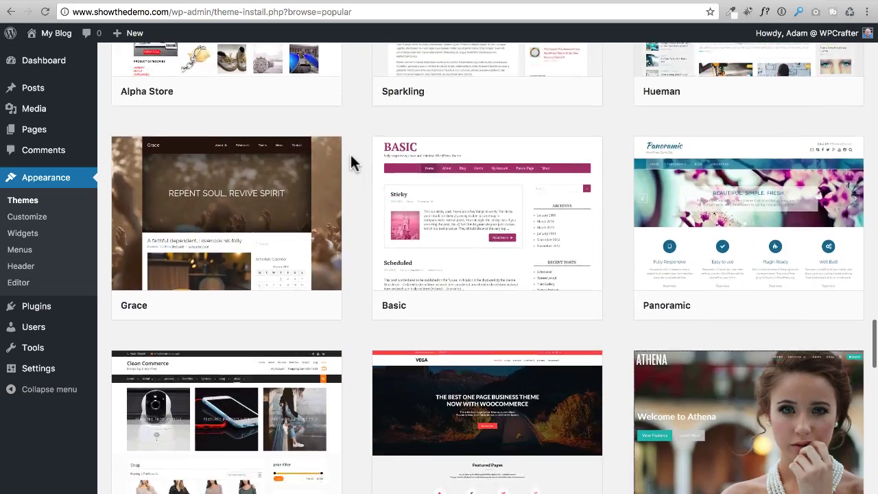
pyautogui.scroll(-6, 350, 156)
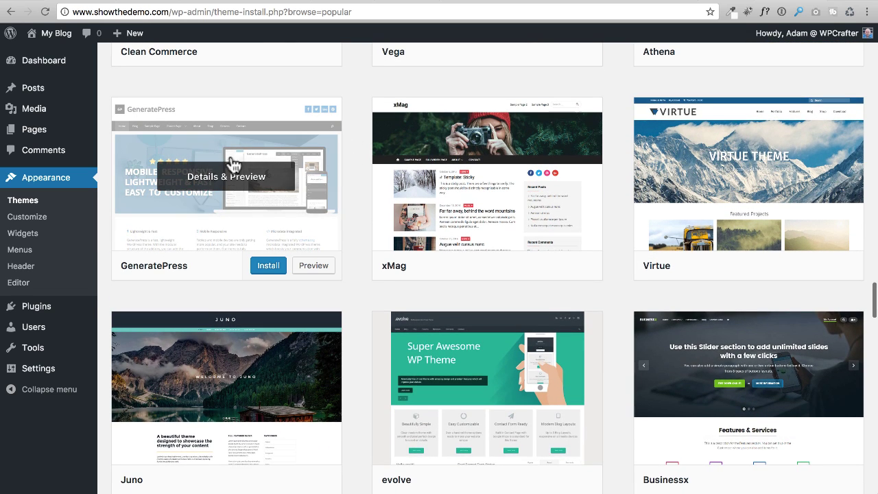
pyautogui.click(267, 271)
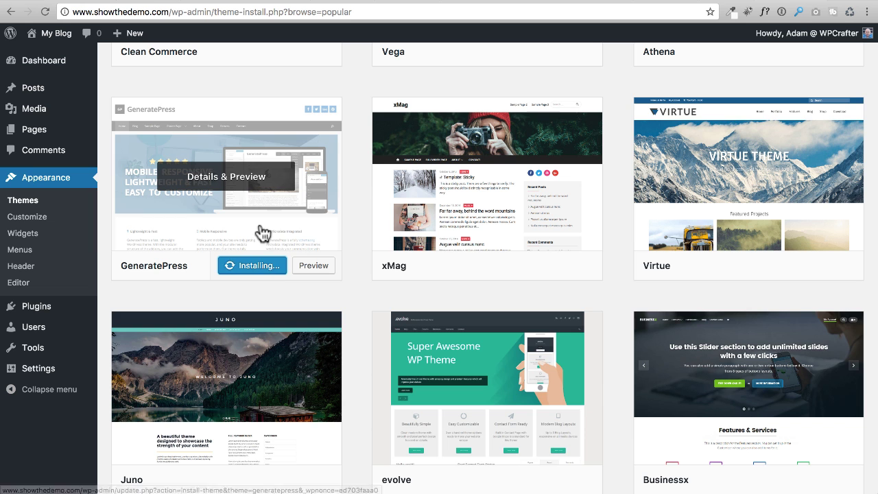
pyautogui.click(245, 272)
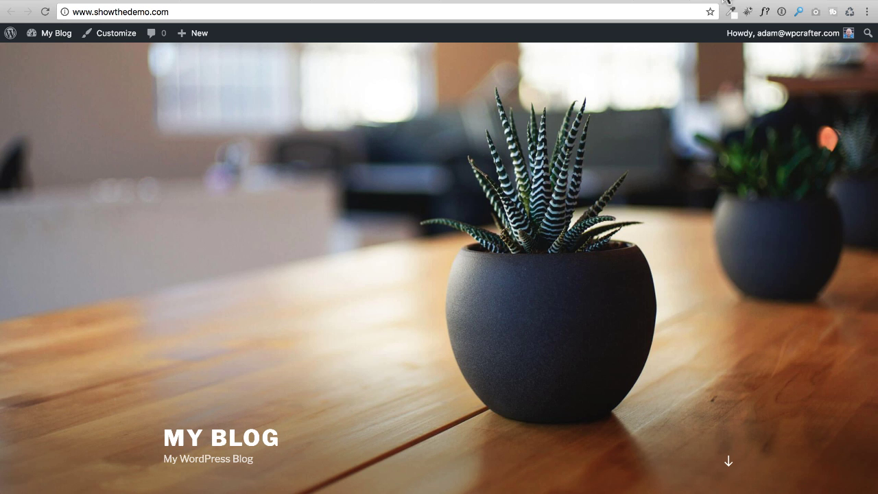
# Step: Reload the site's front page to check its appearance under the new theme, then return to theme management
pyautogui.click(45, 11)
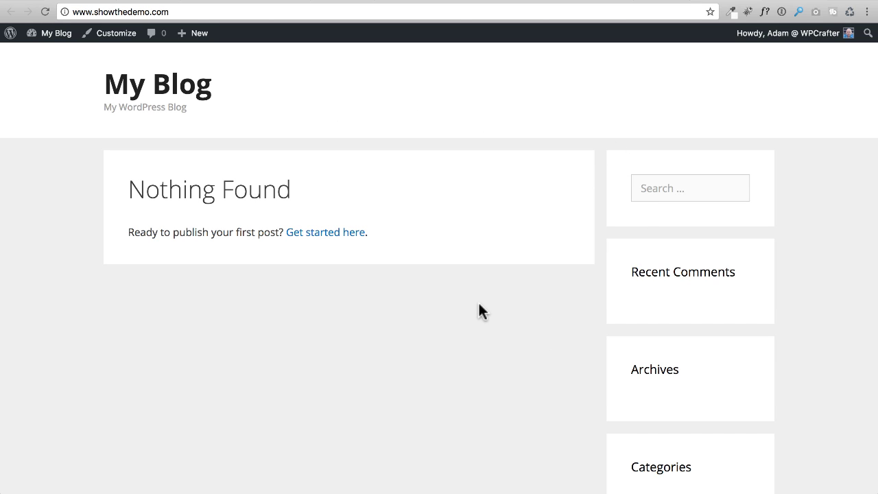
pyautogui.scroll(-3, 478, 310)
pyautogui.scroll(3, 478, 310)
pyautogui.click(780, 5)
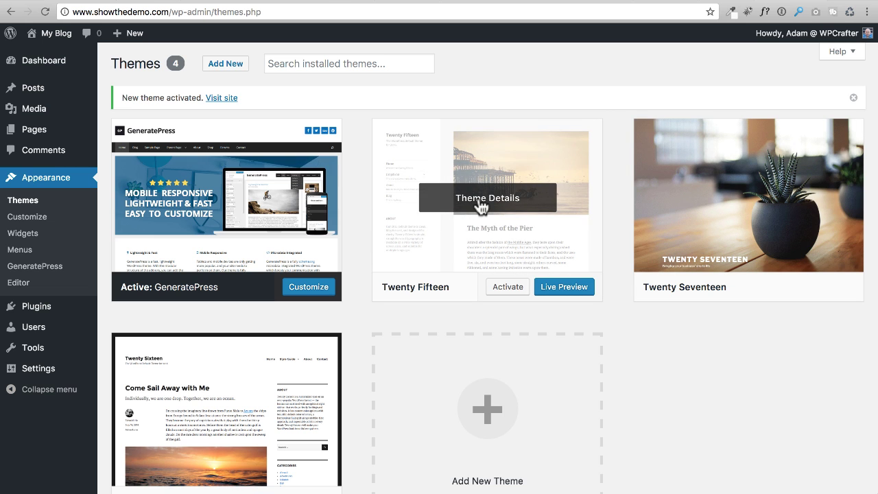
# Step: Delete the unused Twenty Fifteen theme from its theme details and confirm the deletion
pyautogui.click(482, 206)
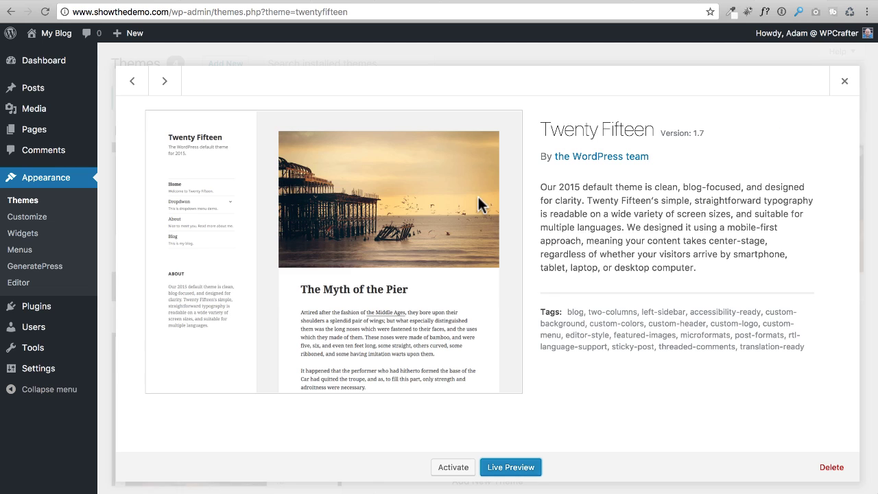
pyautogui.click(829, 470)
pyautogui.moveTo(0, 229); pyautogui.dragTo(414, 229)
pyautogui.click(477, 300)
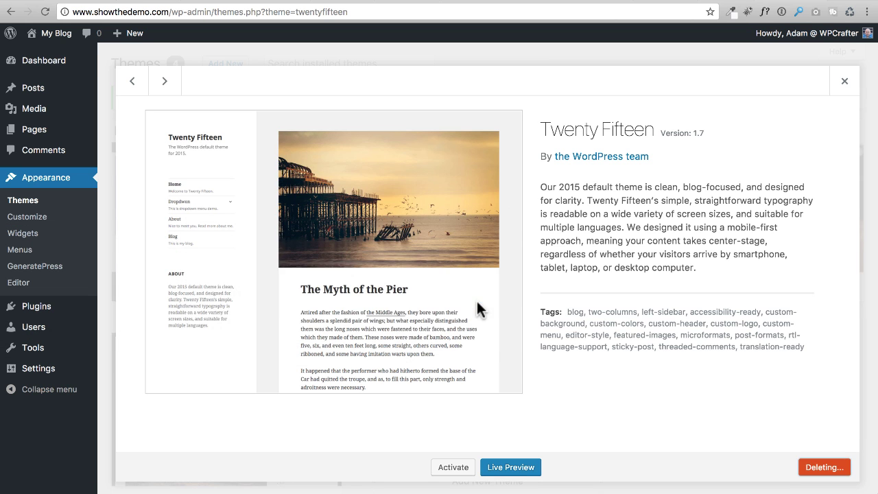
# Step: Delete the unused Twenty Seventeen theme from its theme details and confirm the deletion
pyautogui.click(502, 205)
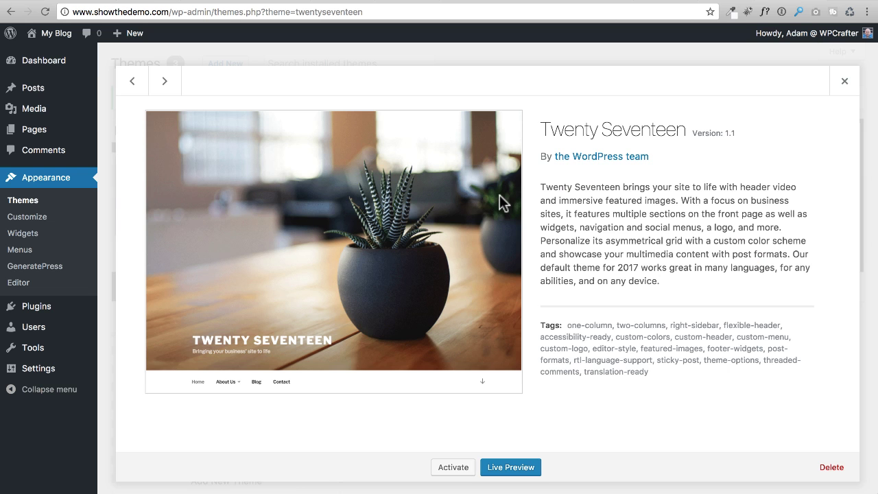
pyautogui.click(835, 478)
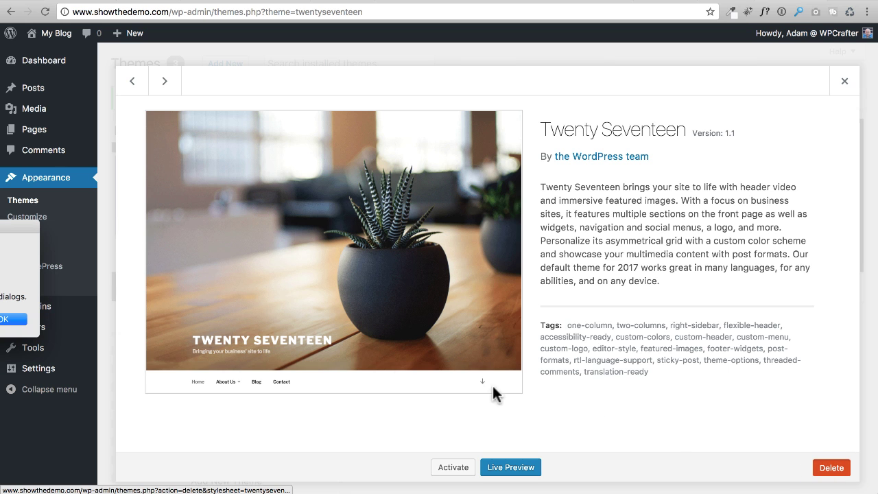
pyautogui.click(19, 323)
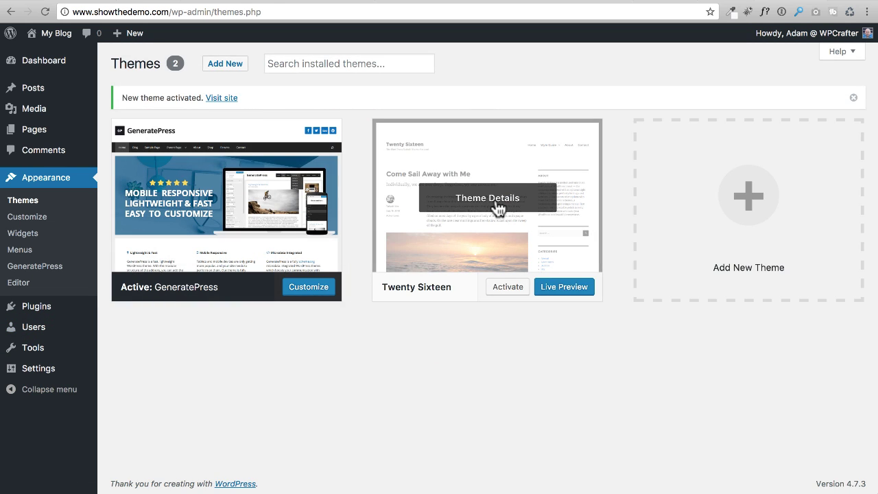
# Step: Delete the unused Twenty Sixteen theme and view the details of the remaining GeneratePress theme
pyautogui.click(496, 261)
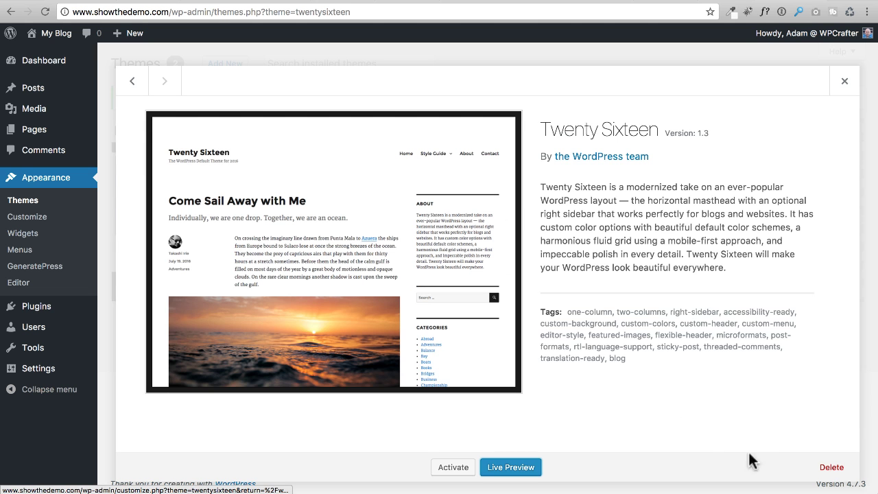
pyautogui.click(832, 468)
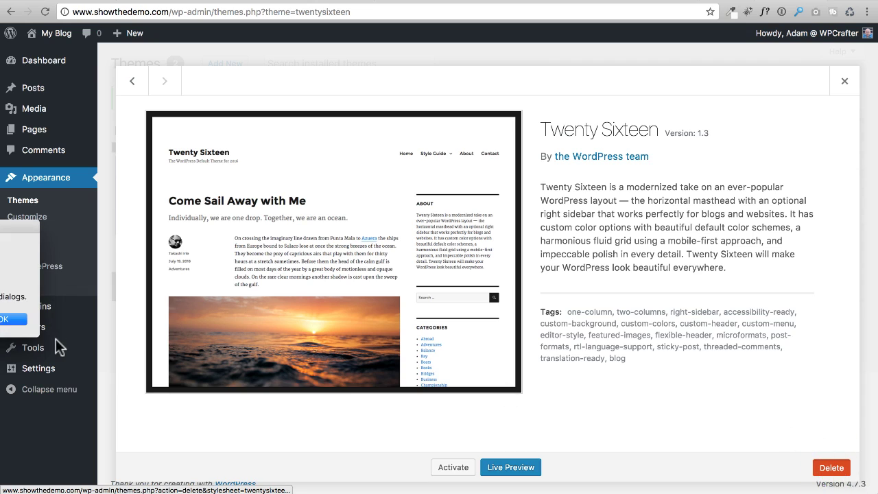
pyautogui.click(14, 319)
pyautogui.click(276, 181)
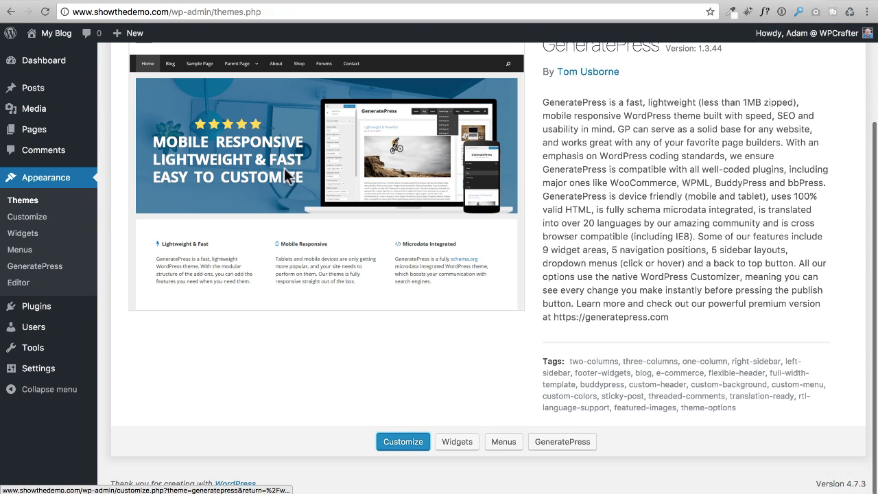
pyautogui.scroll(3, 245, 283)
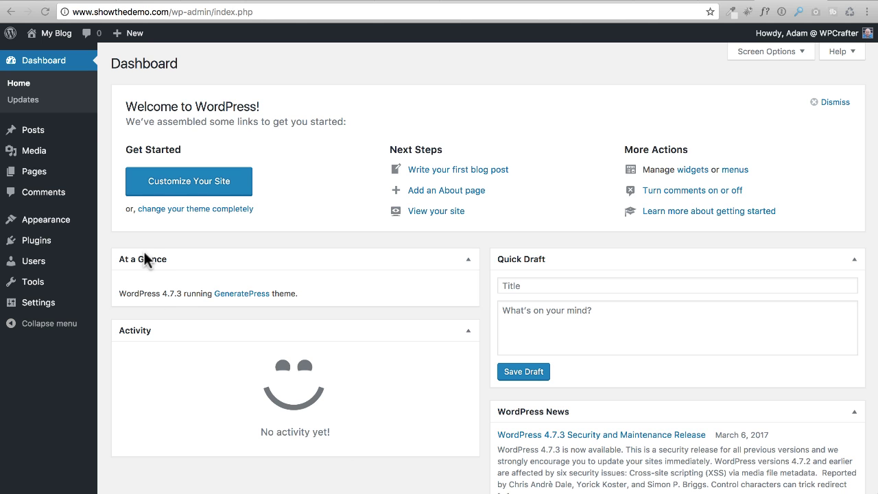
# Step: Return to the installed themes from the dashboard and open the form for uploading a new theme's zip file
pyautogui.moveTo(55, 226)
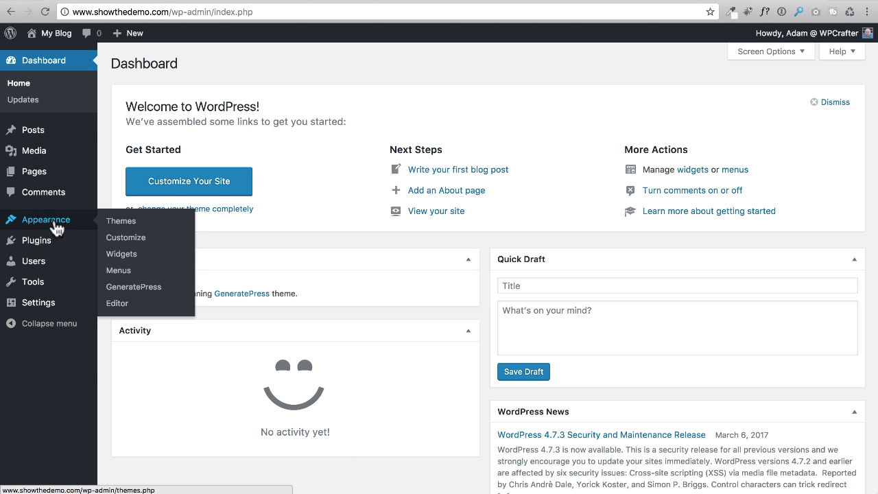
pyautogui.click(114, 221)
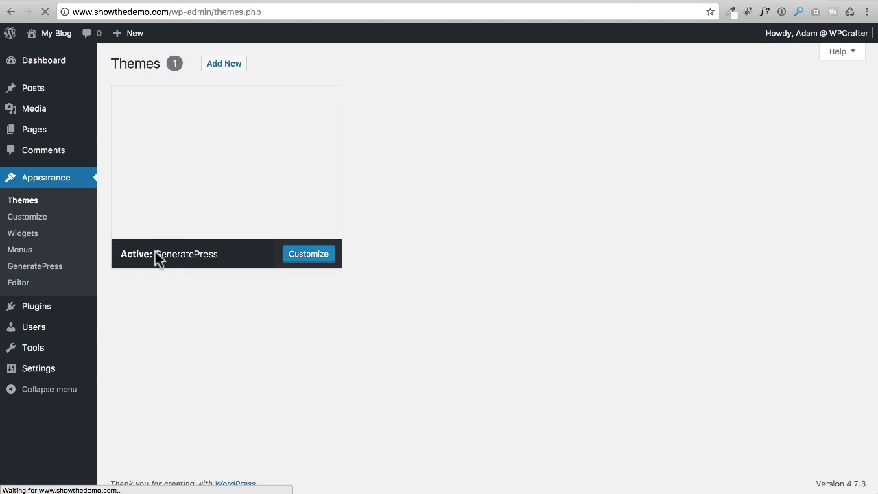
pyautogui.click(133, 249)
pyautogui.scroll(2, 288, 205)
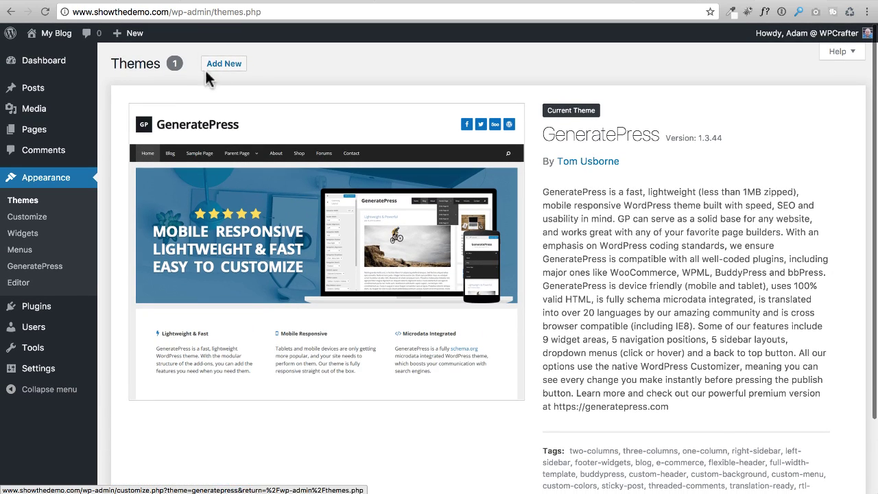
pyautogui.click(222, 65)
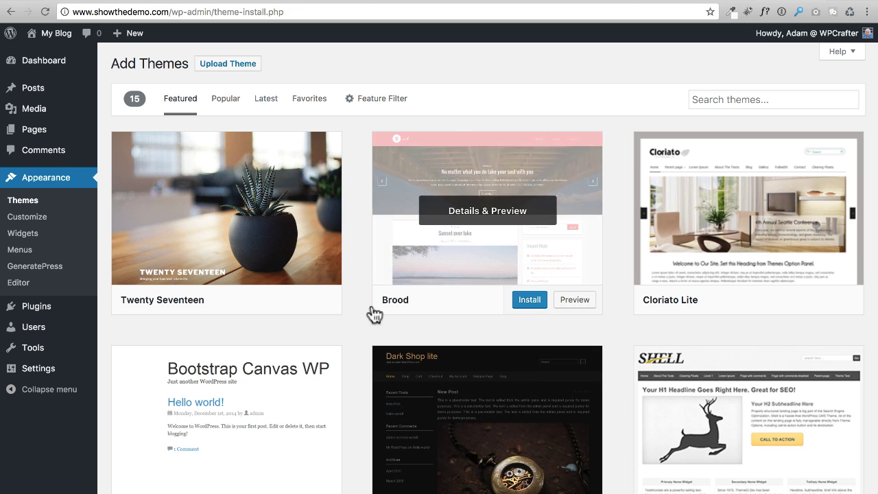
pyautogui.click(234, 66)
# Step: Choose wpcrafter-lms.zip from the "1. Child Theme" folder of the WPCrafter Resource Files as the theme to upload
pyautogui.moveTo(0, 217); pyautogui.dragTo(427, 43)
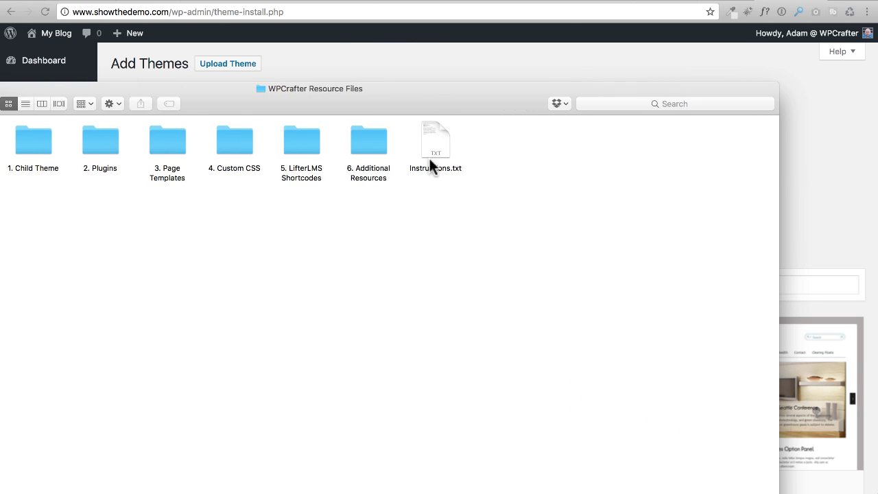
pyautogui.doubleClick(40, 142)
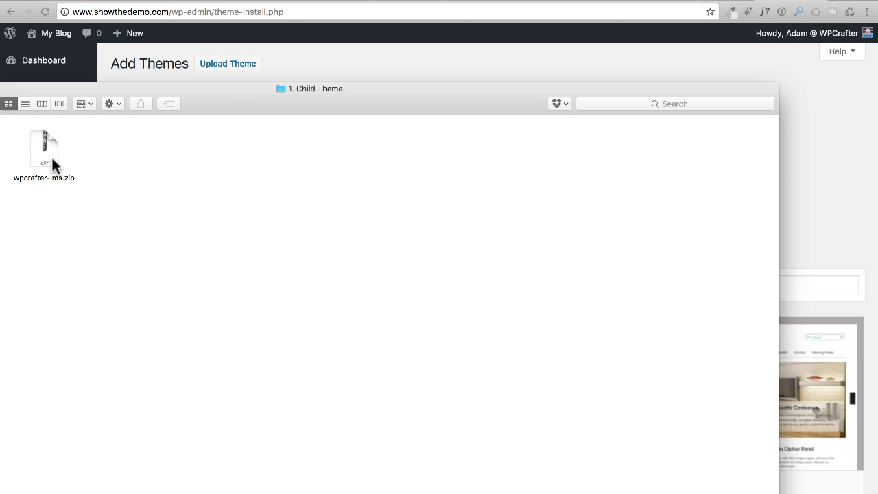
pyautogui.moveTo(232, 100); pyautogui.dragTo(240, 245)
pyautogui.moveTo(66, 295); pyautogui.dragTo(447, 172)
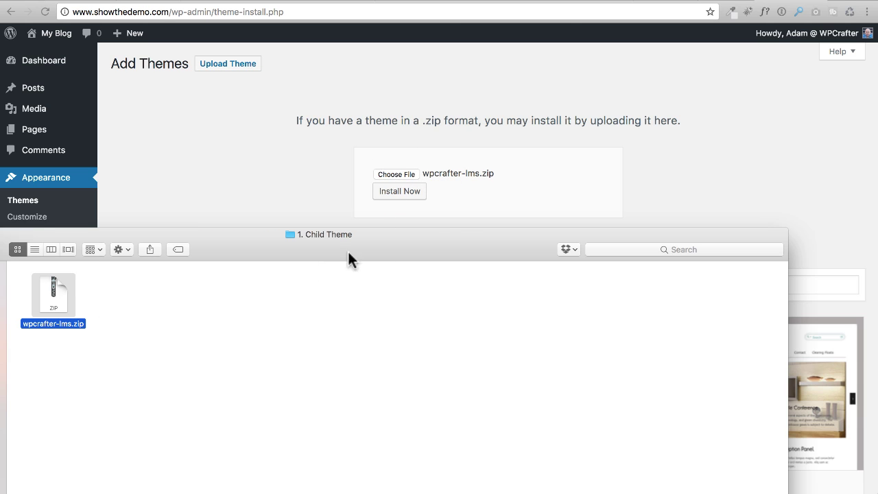
# Step: Put the file window away, then install the selected wpcrafter-lms.zip child theme and activate it
pyautogui.doubleClick(391, 231)
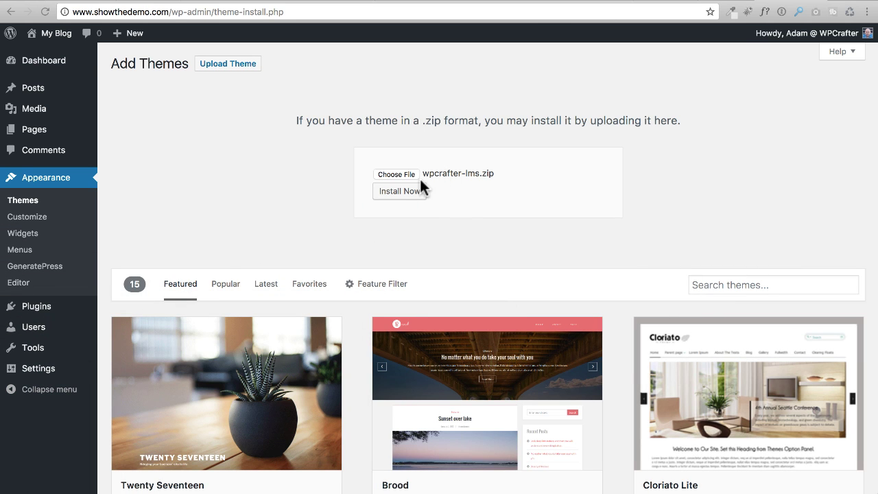
pyautogui.click(394, 197)
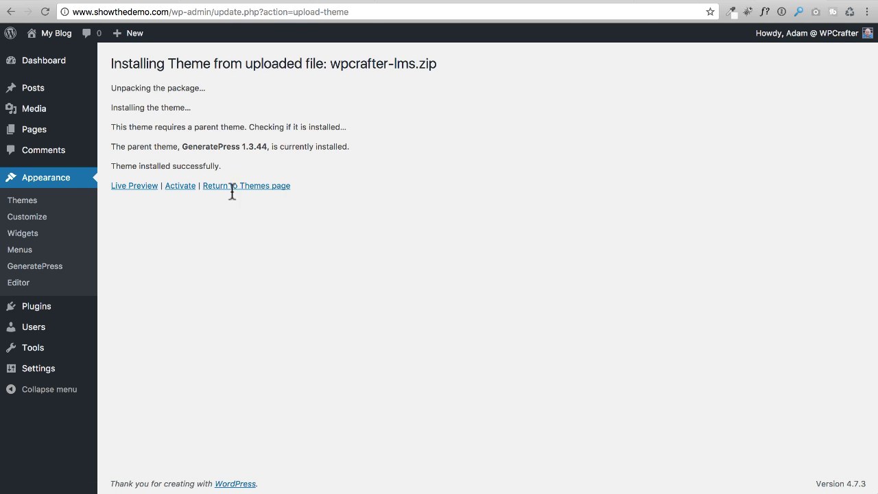
pyautogui.click(173, 188)
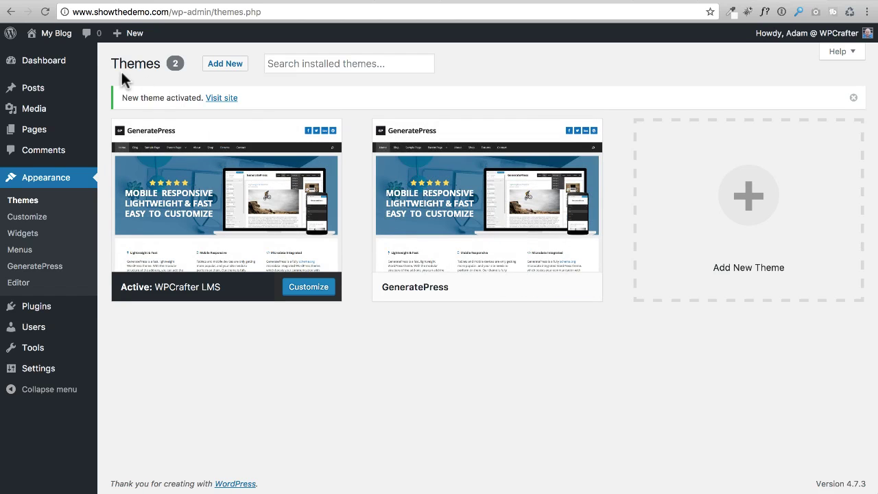
# Step: Search the plugin directory for elementor, then install and activate the Elementor Page Builder plugin
pyautogui.moveTo(506, 171)
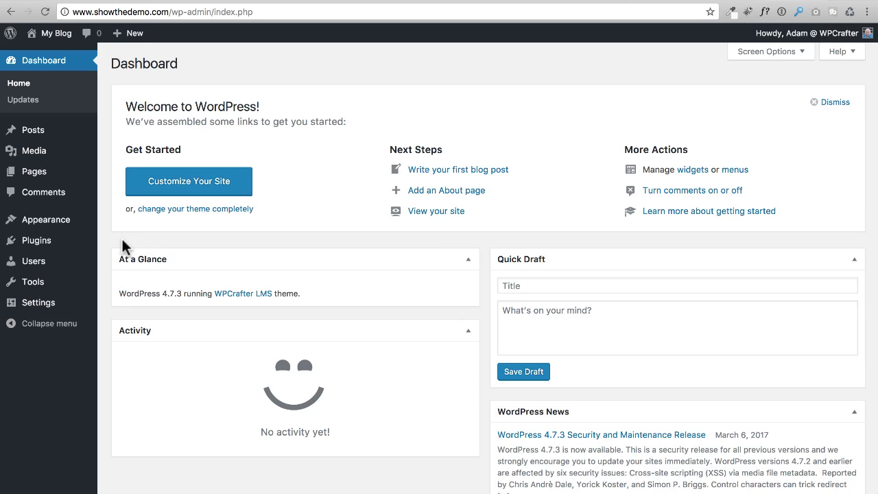
pyautogui.moveTo(89, 242)
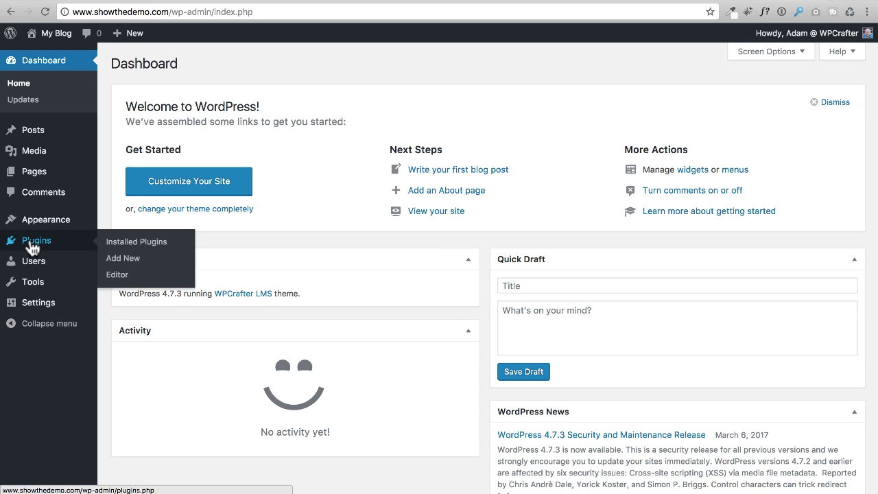
pyautogui.click(125, 259)
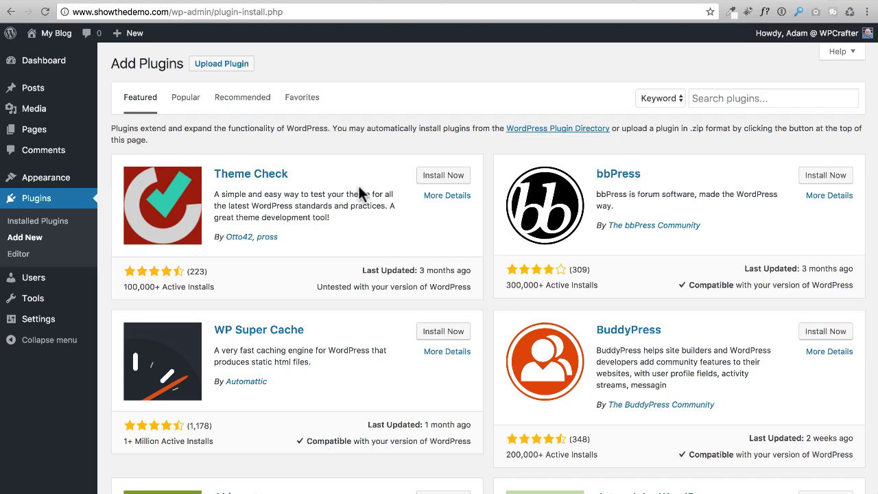
pyautogui.click(720, 98)
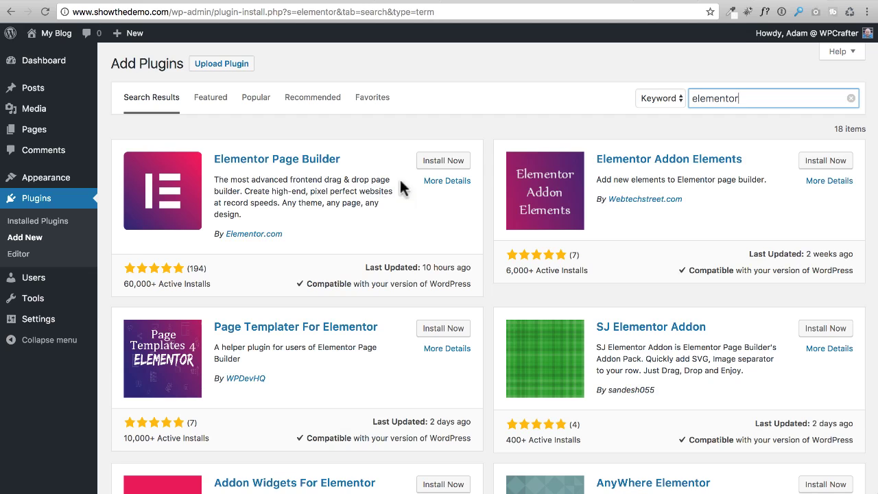
pyautogui.click(451, 166)
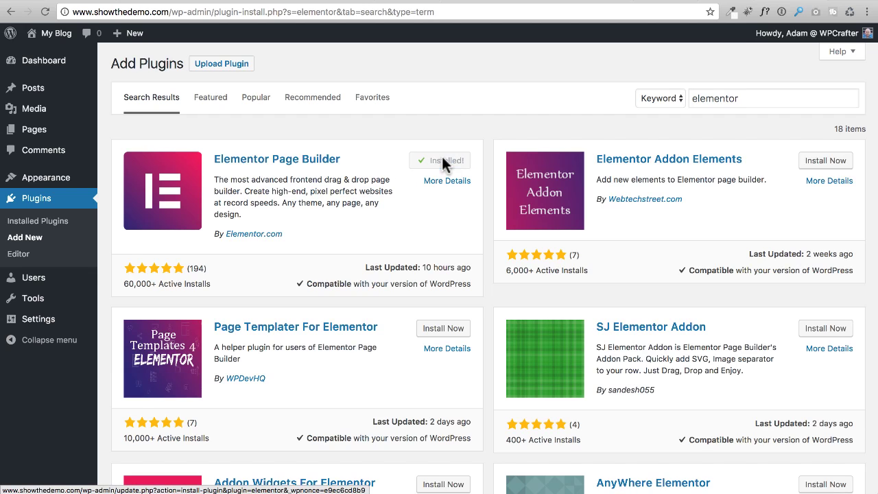
pyautogui.click(446, 164)
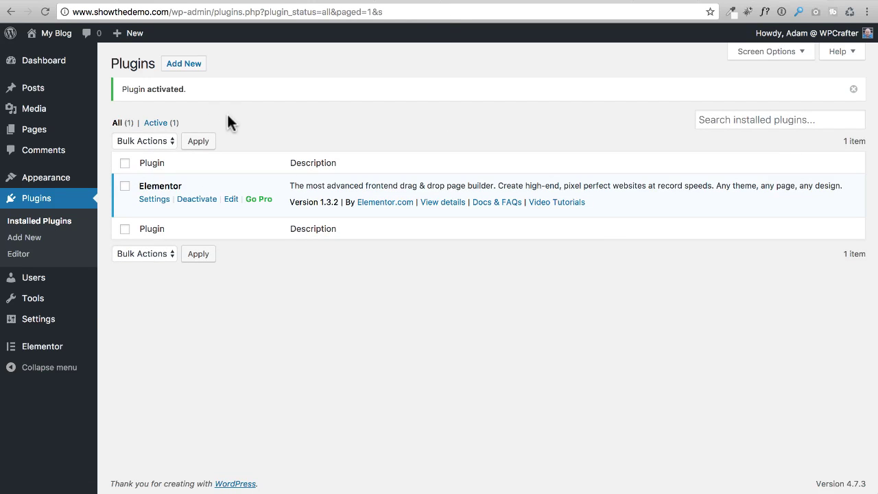
# Step: Search for new plugins with the keyword fullwidth, then install and activate Fullwidth Templates for Any Theme & Page Builder
pyautogui.click(184, 64)
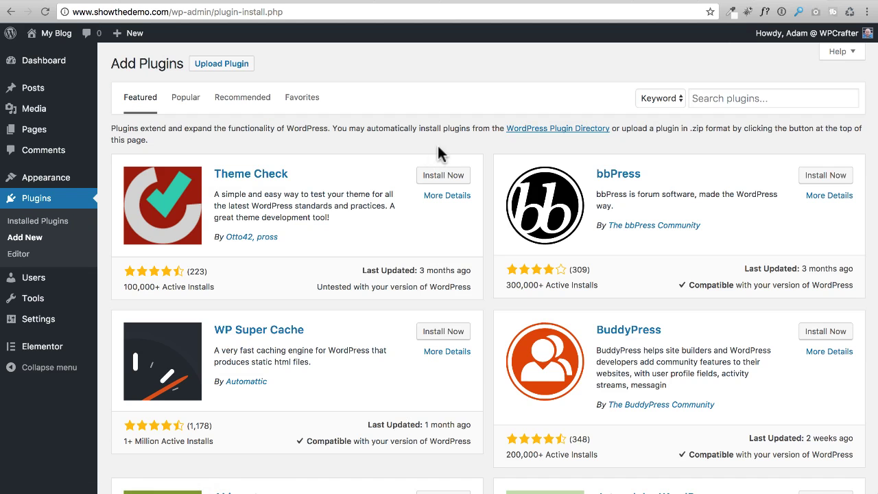
pyautogui.click(735, 98)
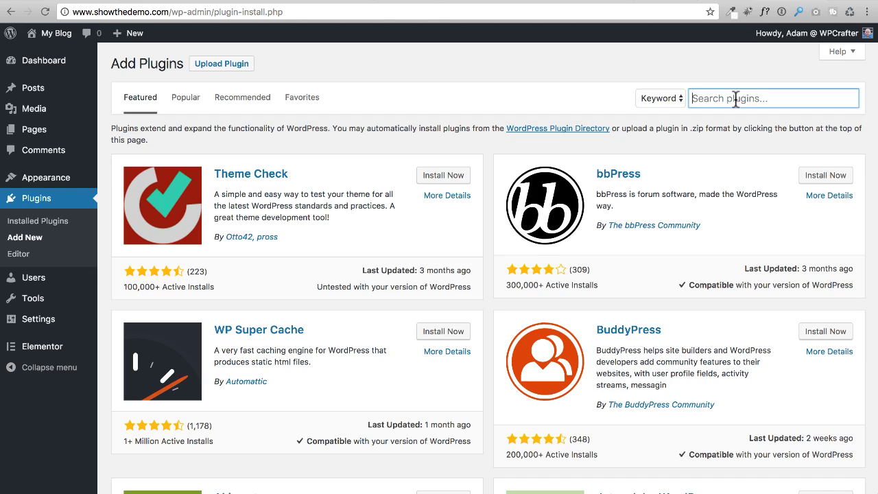
pyautogui.write('fullwidth')
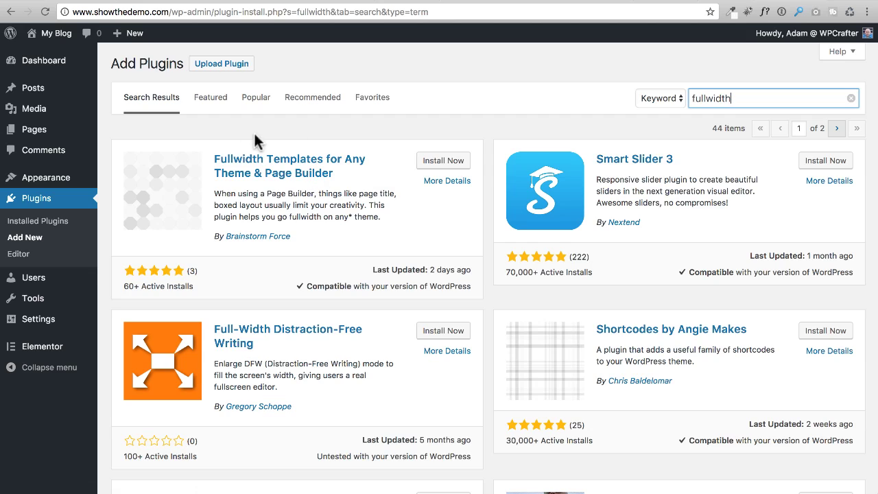
pyautogui.click(443, 162)
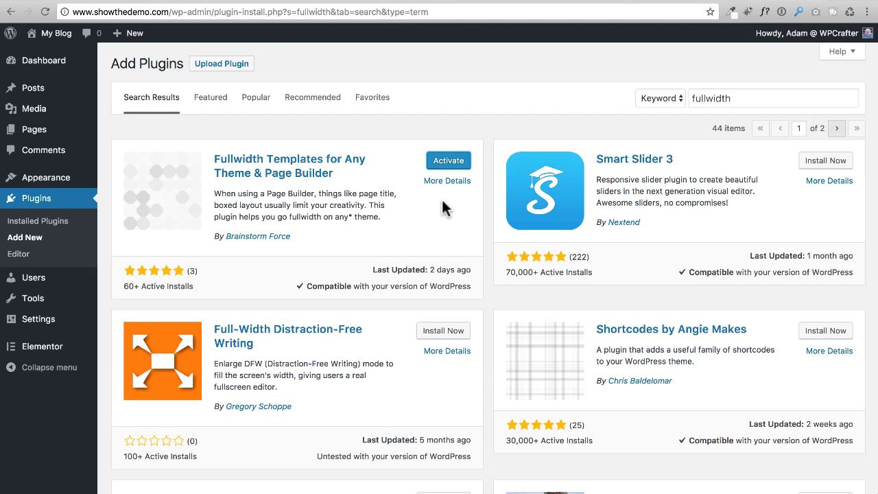
pyautogui.click(447, 165)
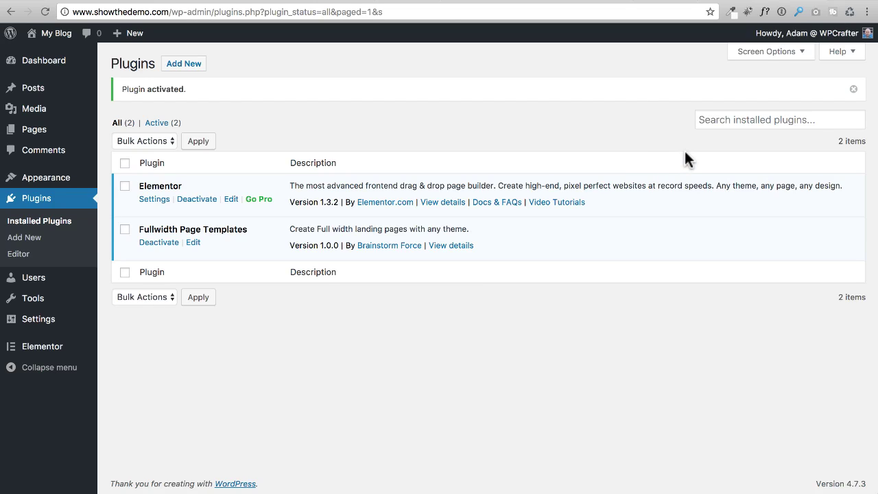
# Step: Find Yoast SEO among the popular plugins available to add, then install and activate it
pyautogui.click(749, 120)
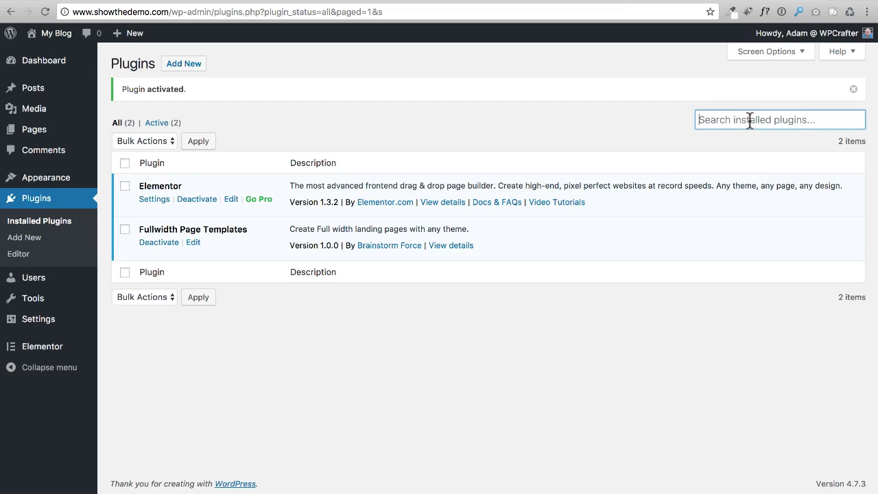
pyautogui.press('Return')
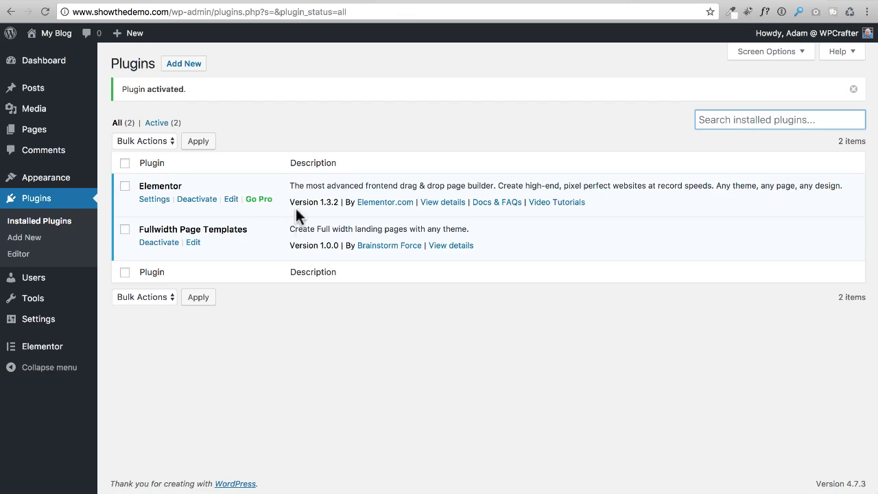
pyautogui.click(178, 62)
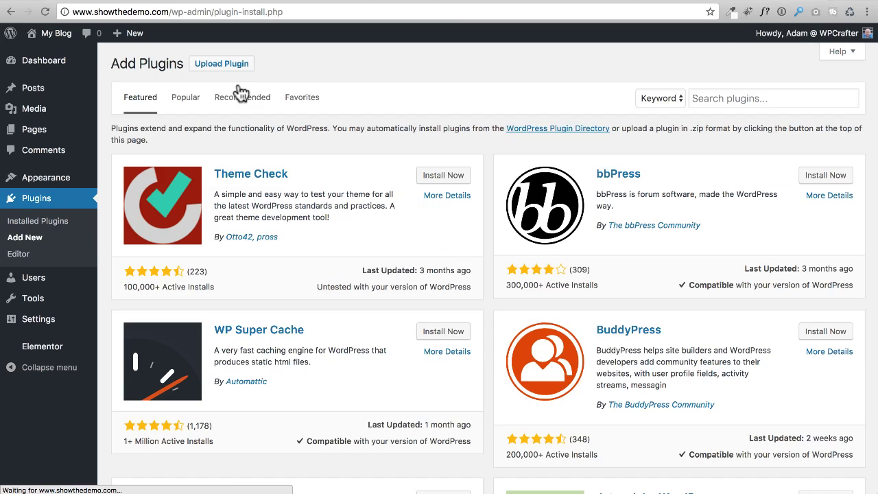
pyautogui.scroll(-5, 384, 182)
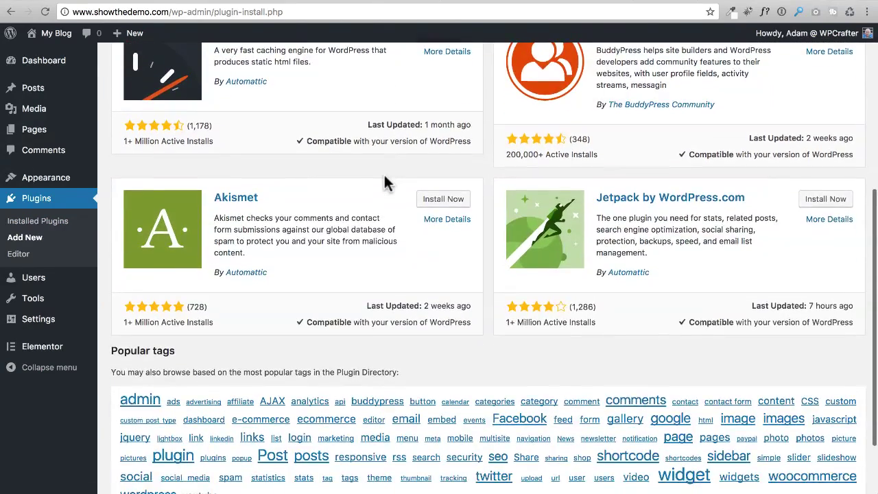
pyautogui.scroll(5, 384, 182)
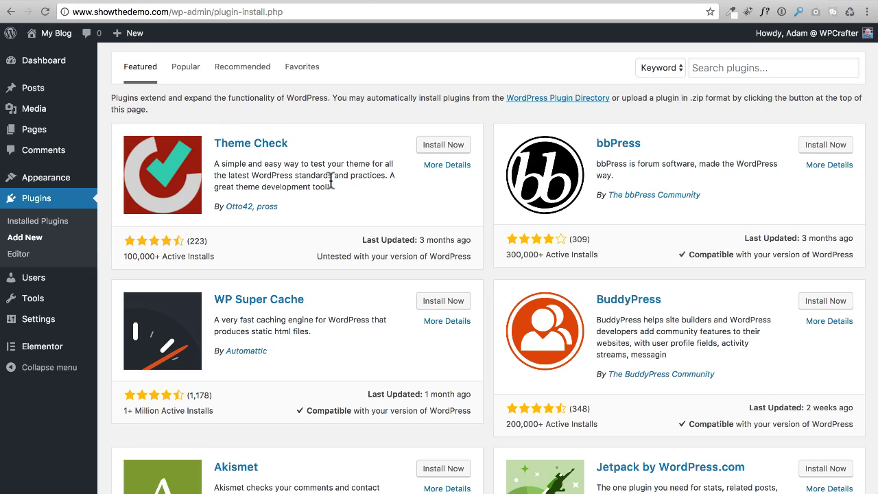
pyautogui.click(184, 68)
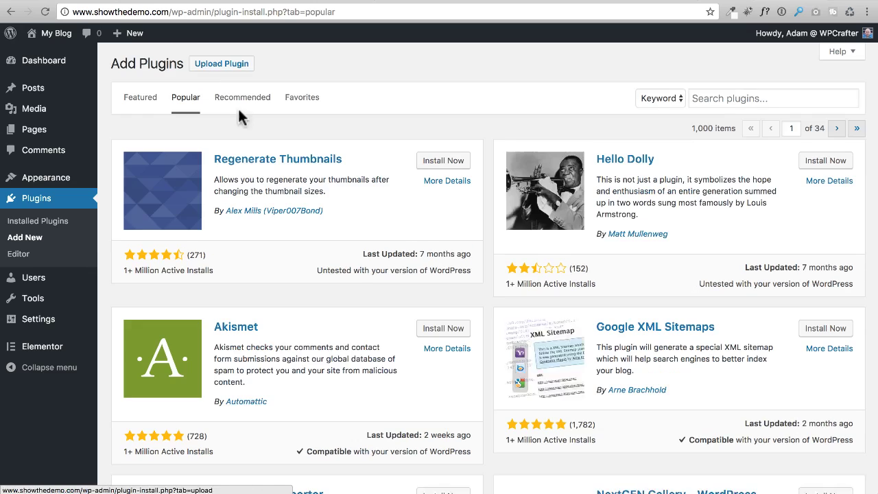
pyautogui.scroll(-3, 339, 202)
pyautogui.scroll(-7, 339, 200)
pyautogui.scroll(-8, 339, 199)
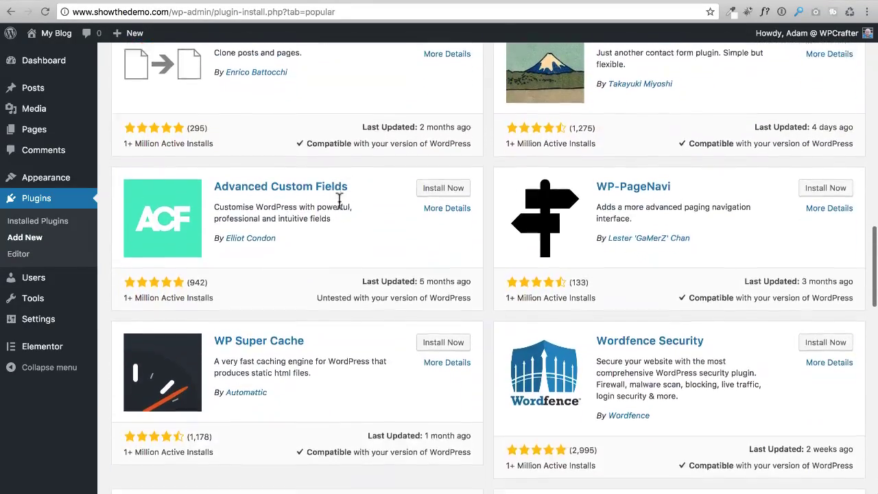
pyautogui.scroll(-5, 343, 208)
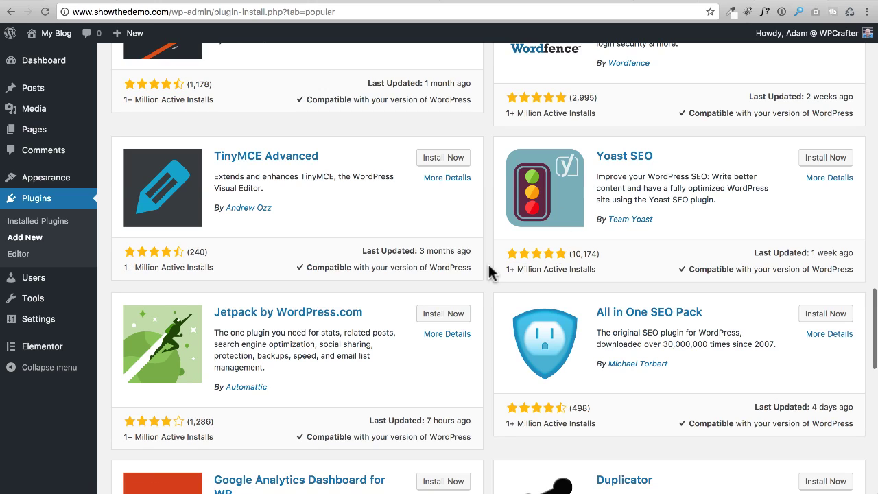
pyautogui.click(843, 158)
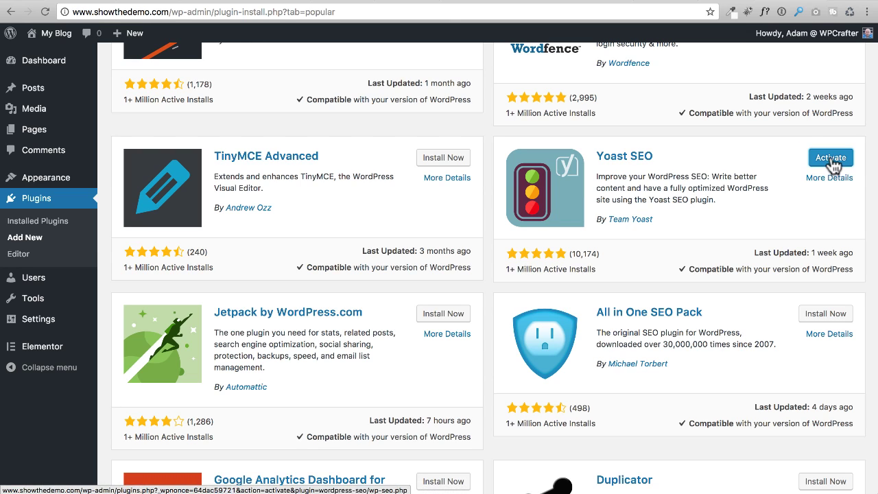
pyautogui.click(821, 162)
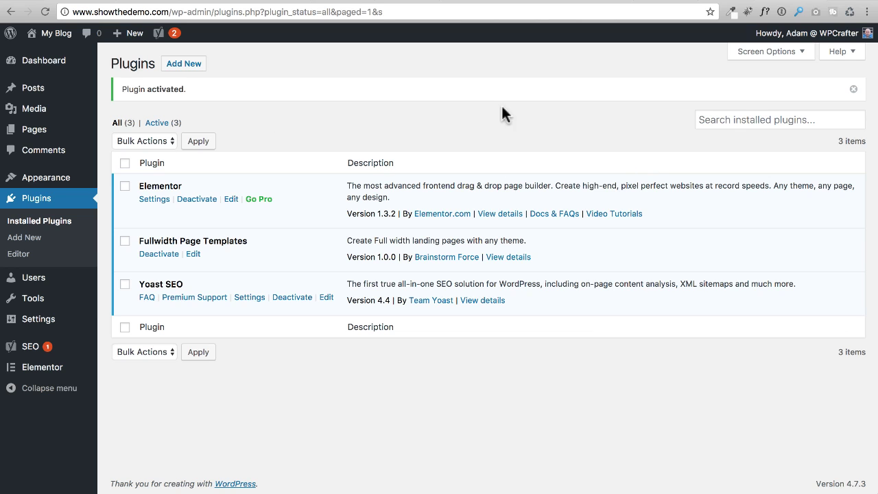
# Step: Search for new plugins with the keyword nav menu, then install and activate Nav Menu Roles
pyautogui.click(184, 65)
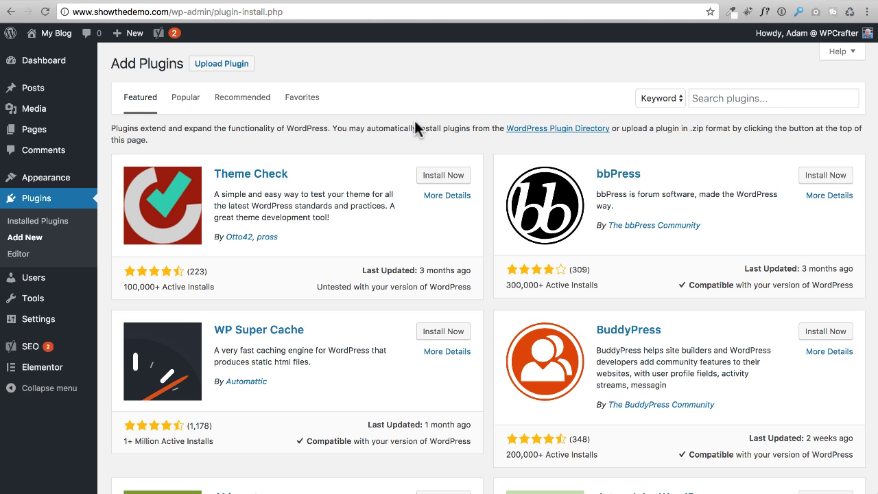
pyautogui.click(740, 98)
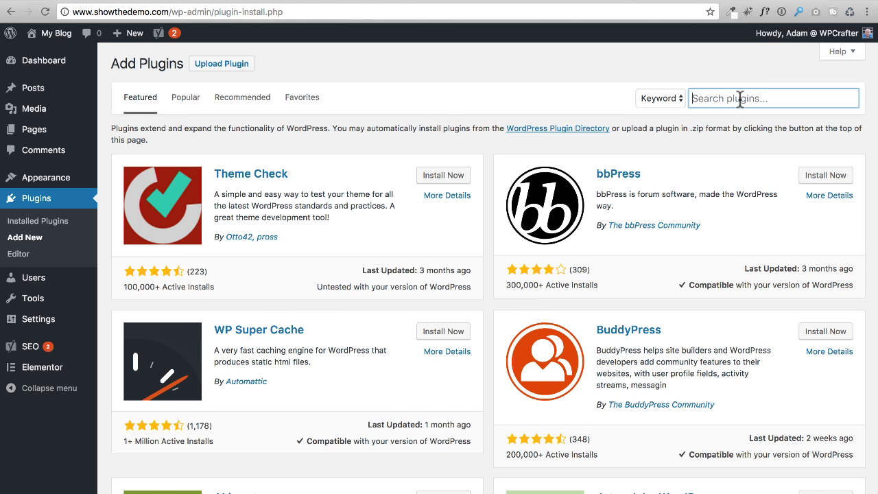
pyautogui.write('nav menu')
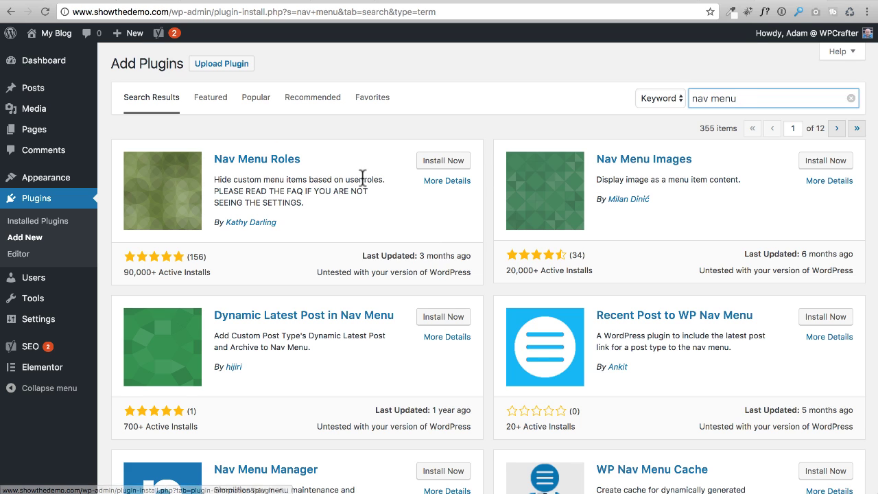
pyautogui.click(444, 162)
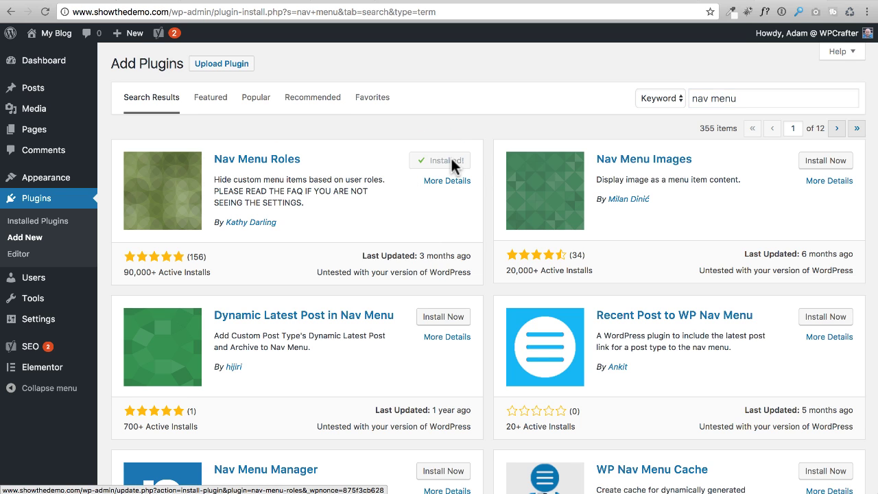
pyautogui.click(449, 162)
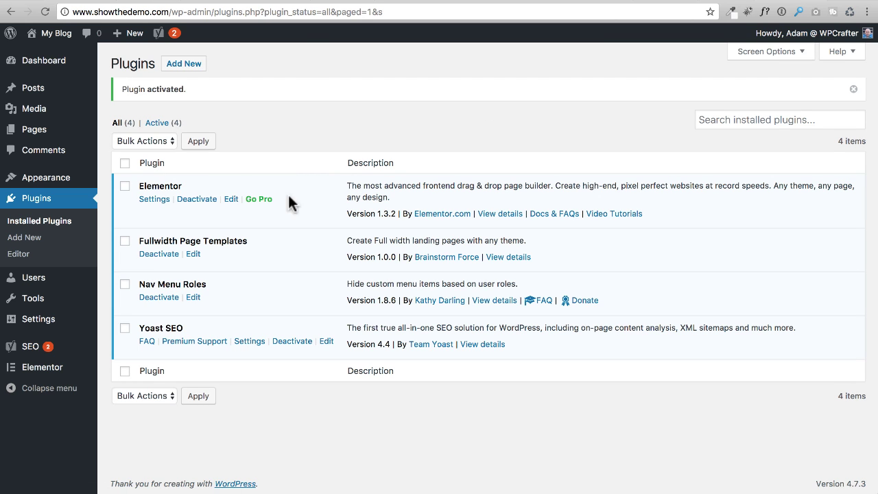
# Step: Search for new plugins with the keyword lifterlms, then install and activate the LifterLMS plugin
pyautogui.click(193, 63)
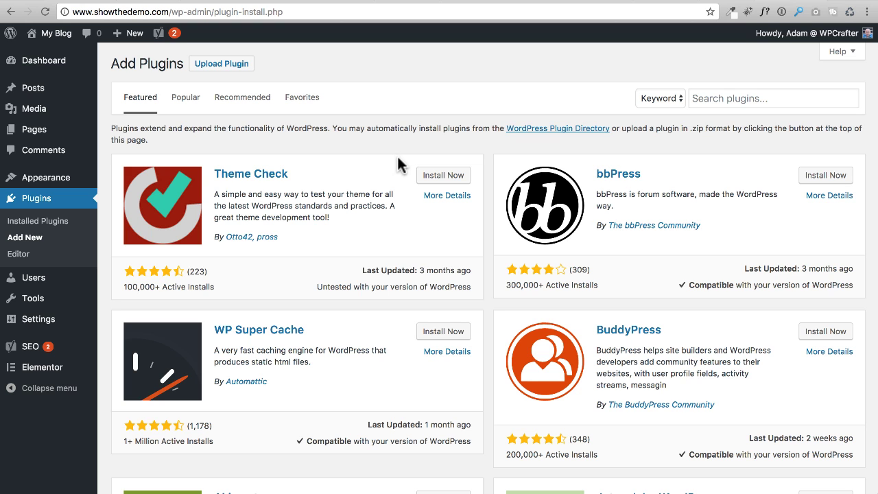
pyautogui.click(715, 98)
pyautogui.write('lifterlms')
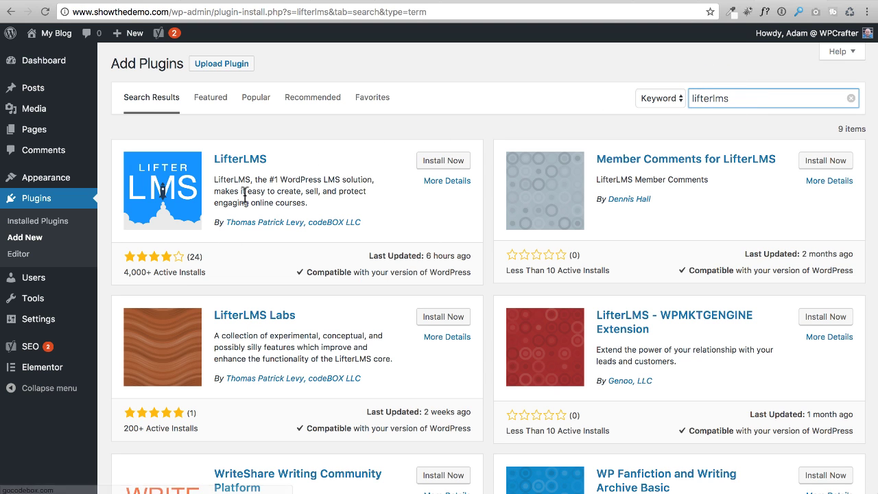
pyautogui.click(442, 162)
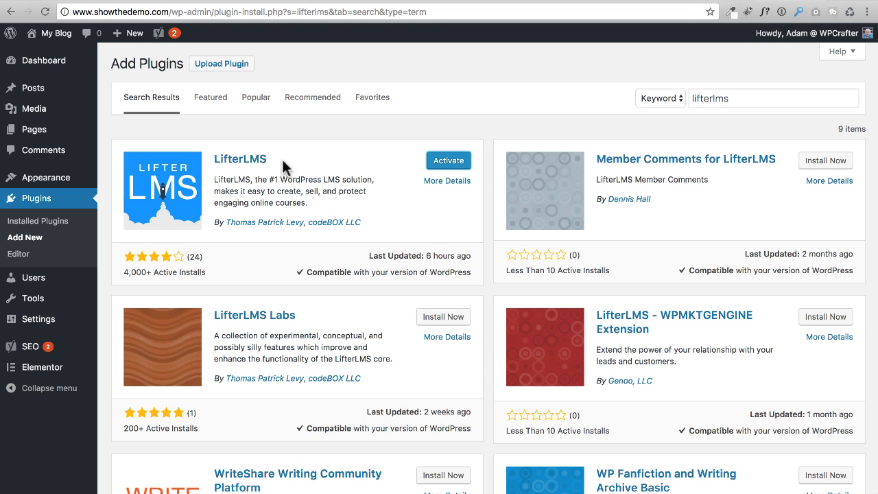
pyautogui.click(439, 163)
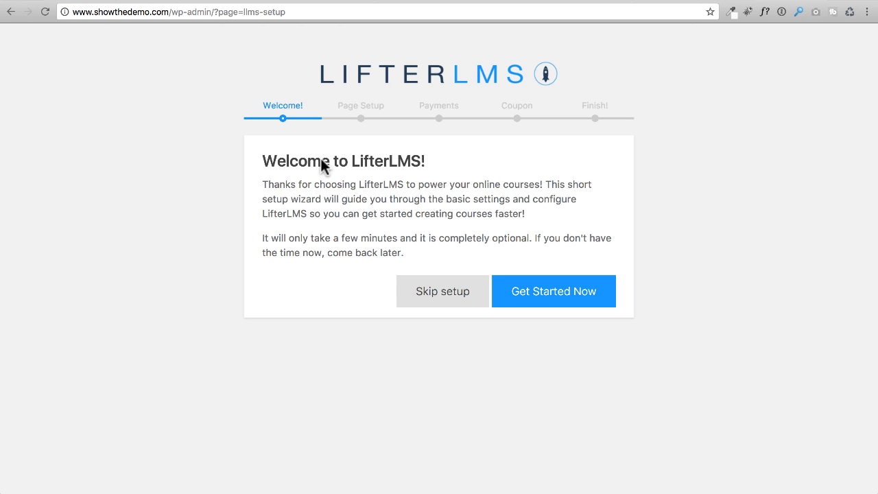
# Step: Start the LifterLMS setup wizard and save the page setup with the Course Catalog, Membership Catalog, Checkout and Student Dashboard pages
pyautogui.click(567, 302)
pyautogui.scroll(-3, 420, 210)
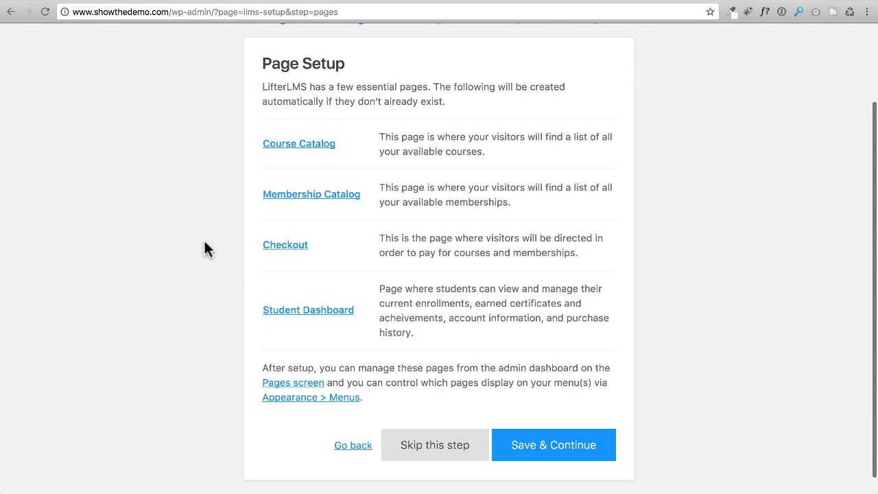
pyautogui.scroll(-1, 204, 239)
pyautogui.click(557, 432)
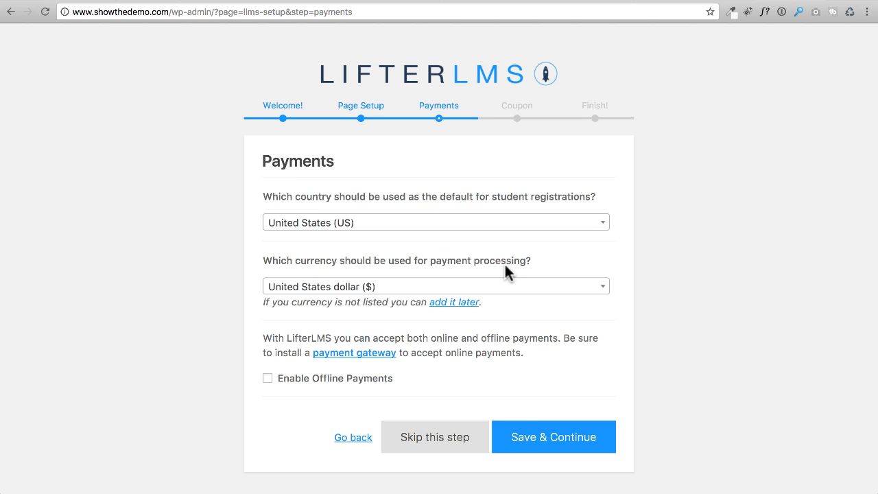
# Step: Look through the default country choices for student registrations in the payments setup without picking another one
pyautogui.scroll(-1, 504, 264)
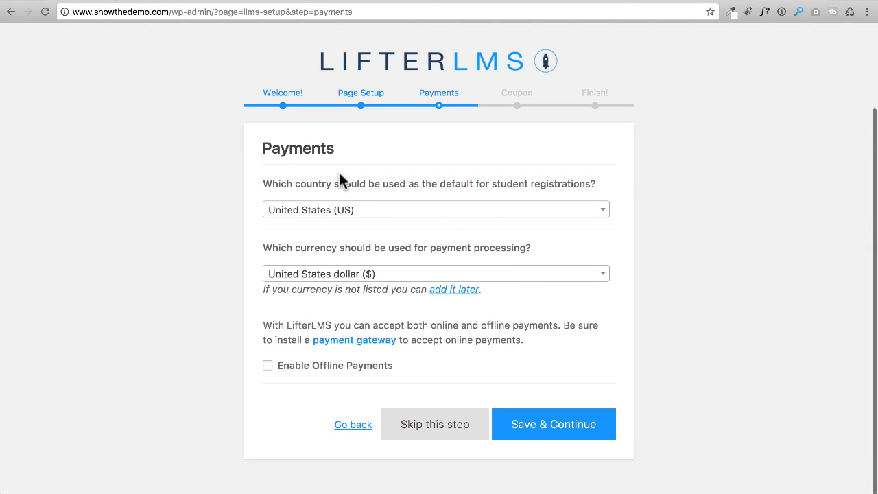
pyautogui.click(357, 209)
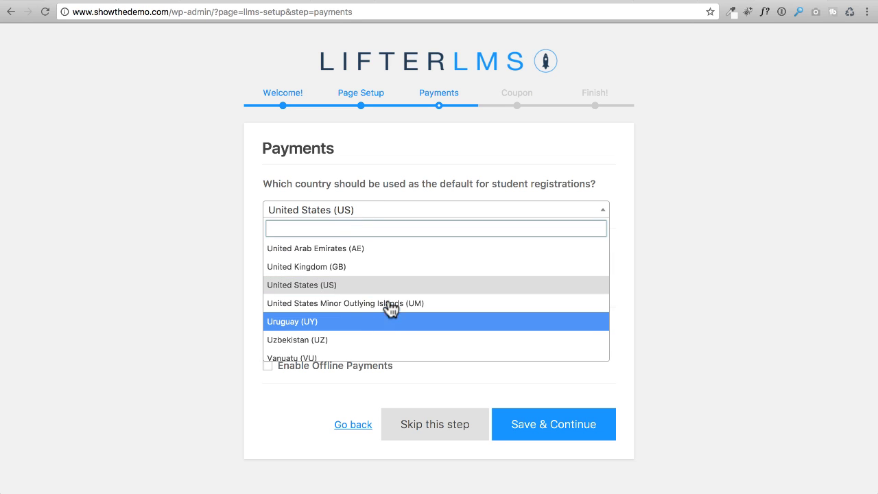
pyautogui.click(217, 273)
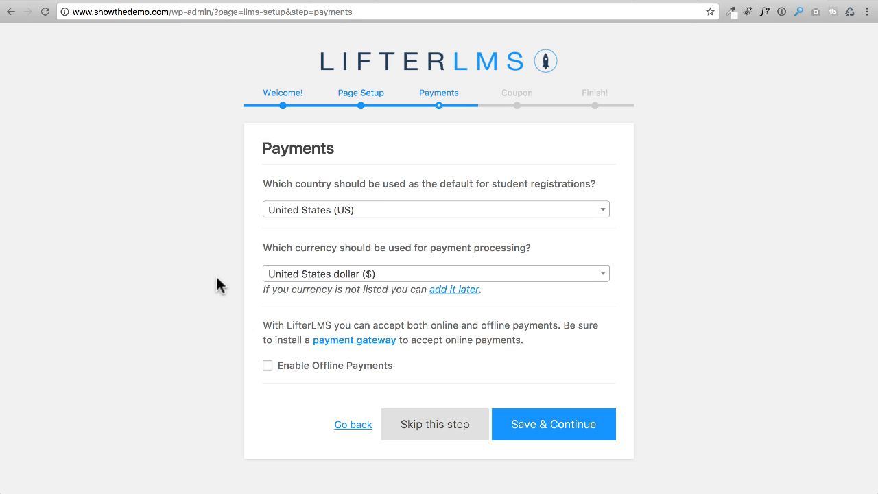
# Step: Keep United States dollar as the payment currency, enable offline payments and save the payments setup
pyautogui.click(335, 283)
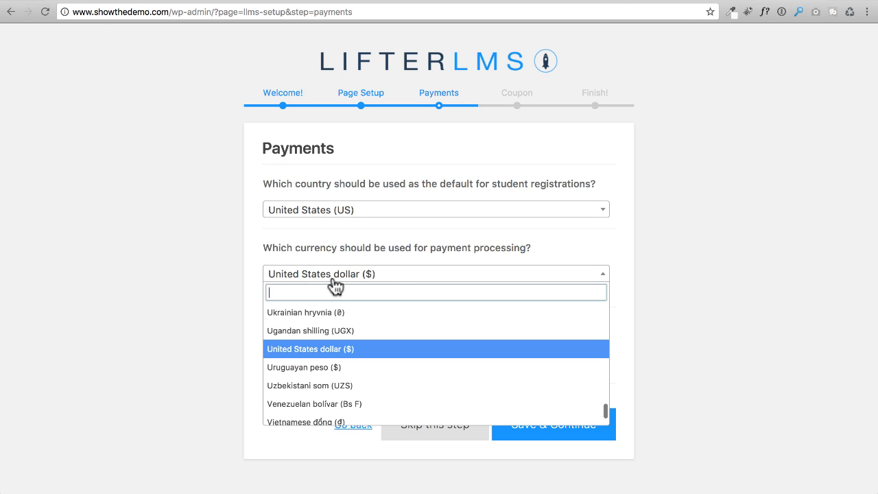
pyautogui.click(190, 261)
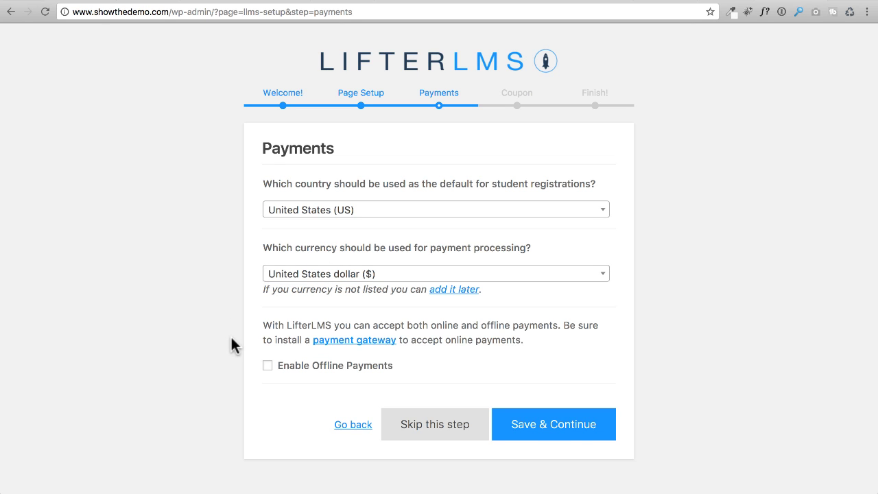
pyautogui.click(267, 366)
pyautogui.click(580, 422)
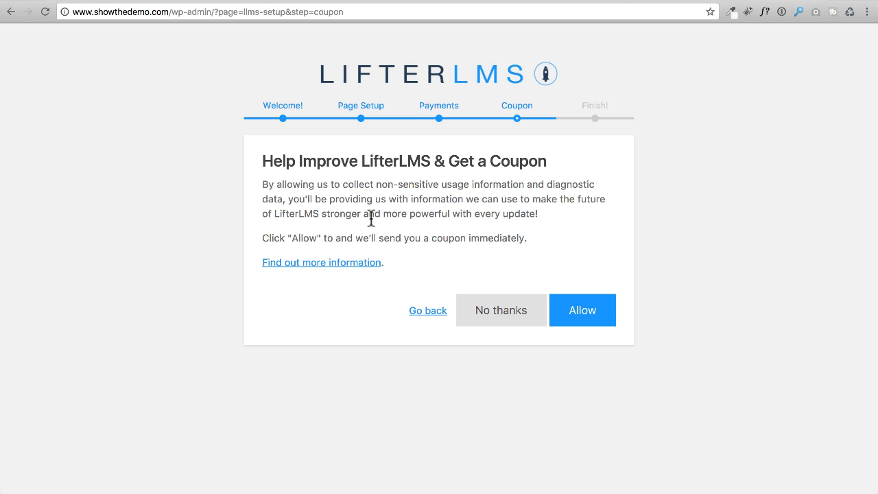
# Step: Decline the usage-data sharing offer, finish the setup wizard by installing a sample course, and look over its edit page
pyautogui.click(502, 315)
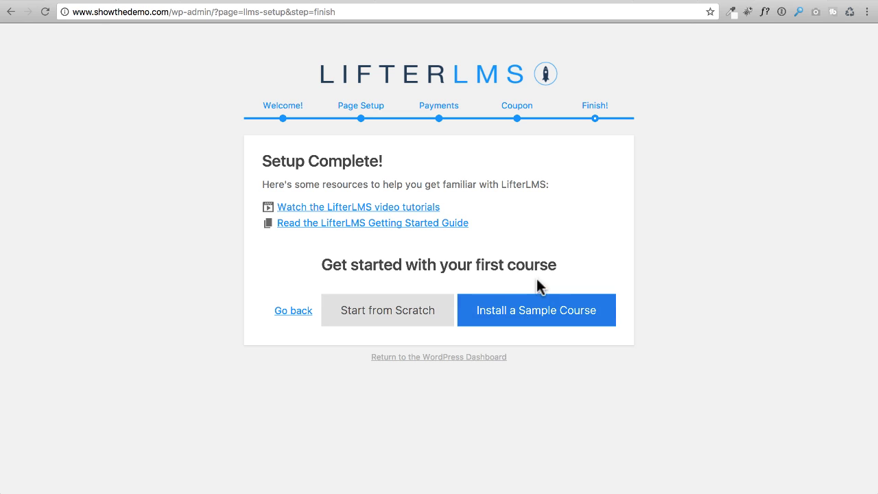
pyautogui.click(530, 316)
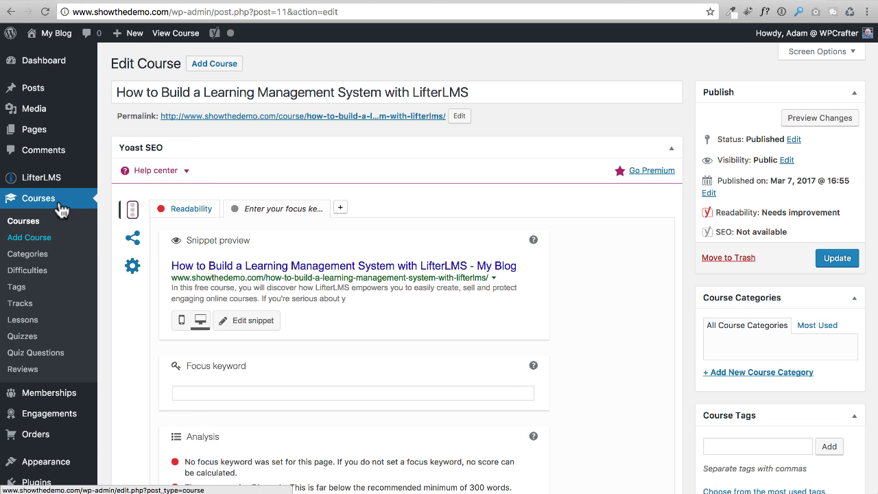
pyautogui.moveTo(62, 177)
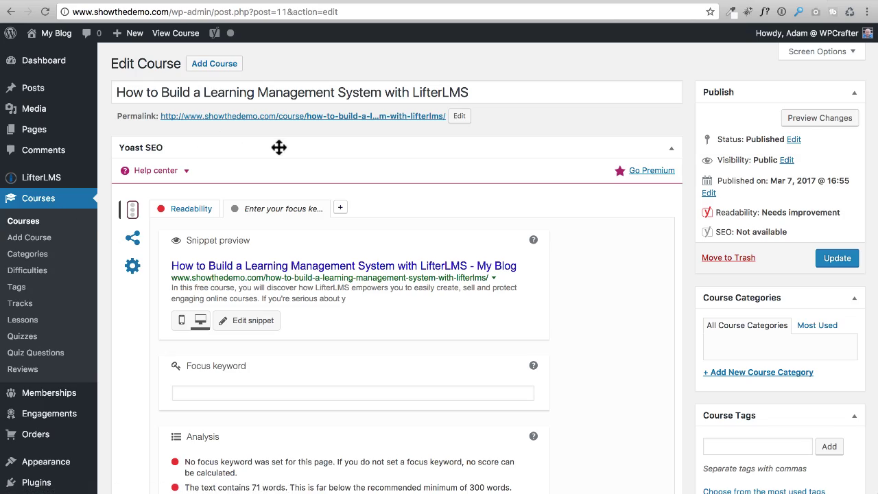
pyautogui.scroll(-12, 366, 178)
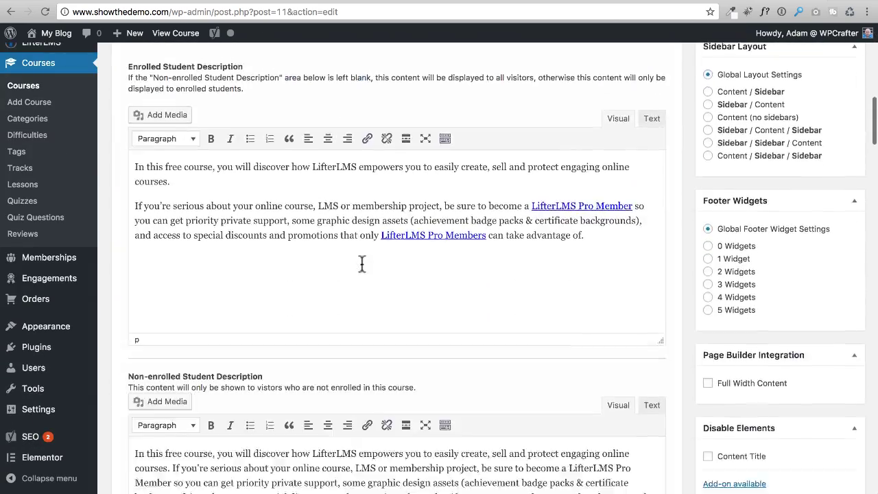
pyautogui.scroll(15, 361, 266)
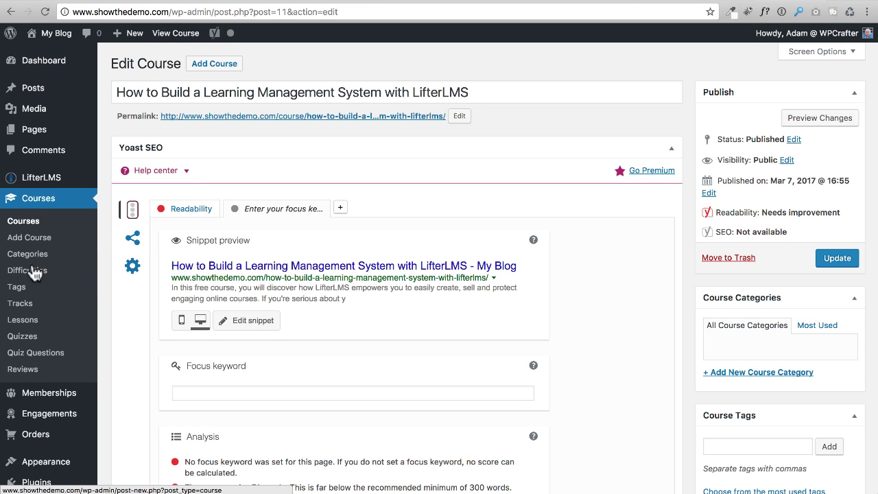
# Step: Install the PayPal gateway plugin from the file lifterlms-gateway-paypal-1.0.2.zip and activate it
pyautogui.scroll(-4, 52, 372)
pyautogui.moveTo(64, 351)
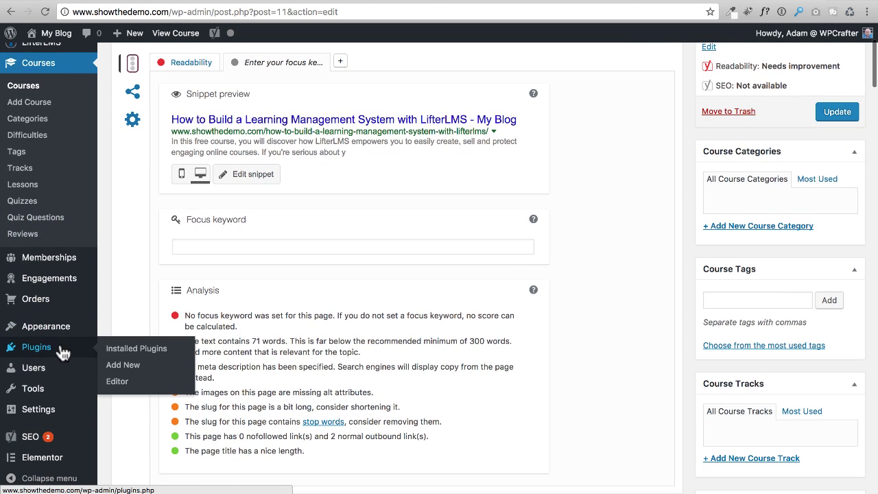
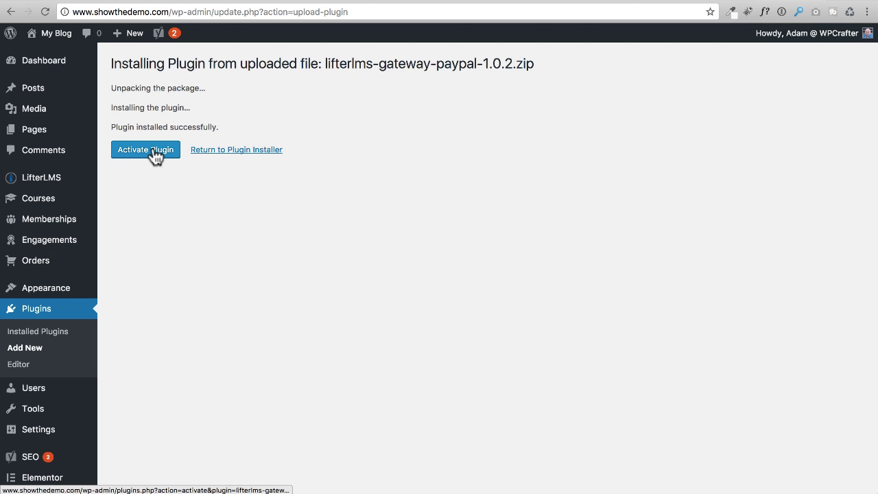
pyautogui.click(155, 157)
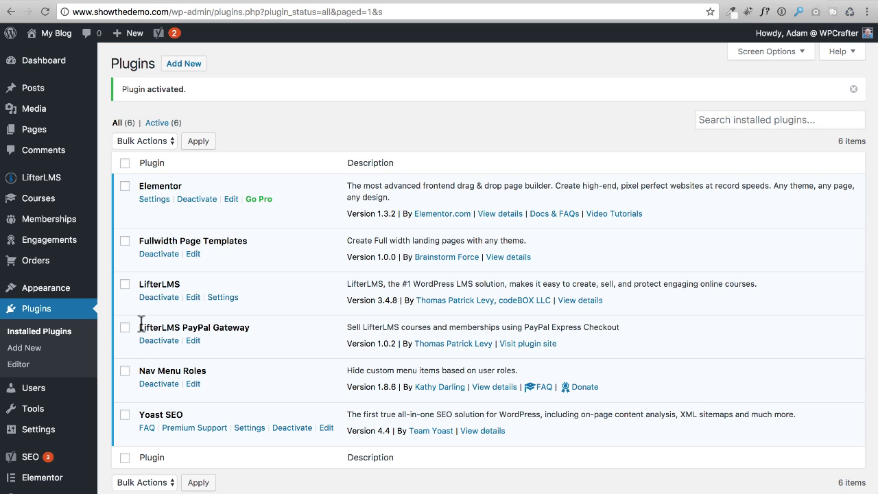
# Step: Check the LifterLMS PayPal Gateway entry among the installed plugins and locate GPL Notice.txt in the 2. Plugins folder in Finder
pyautogui.moveTo(139, 327); pyautogui.dragTo(259, 327)
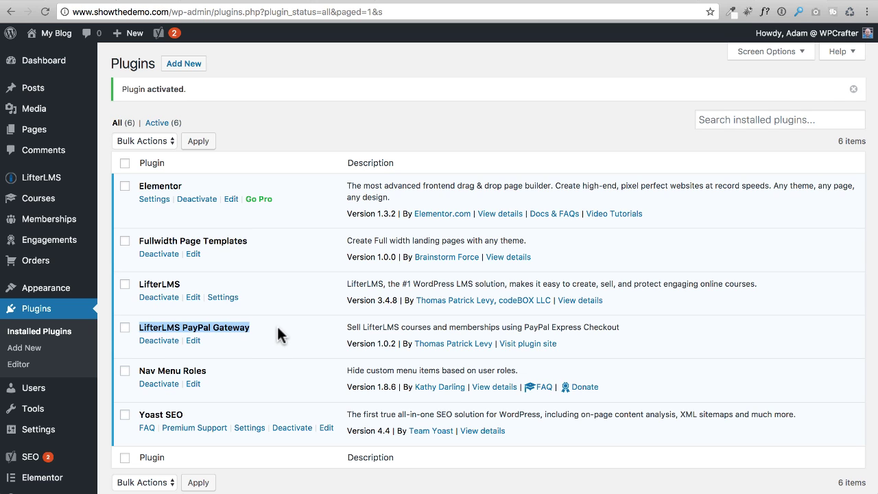
pyautogui.click(278, 328)
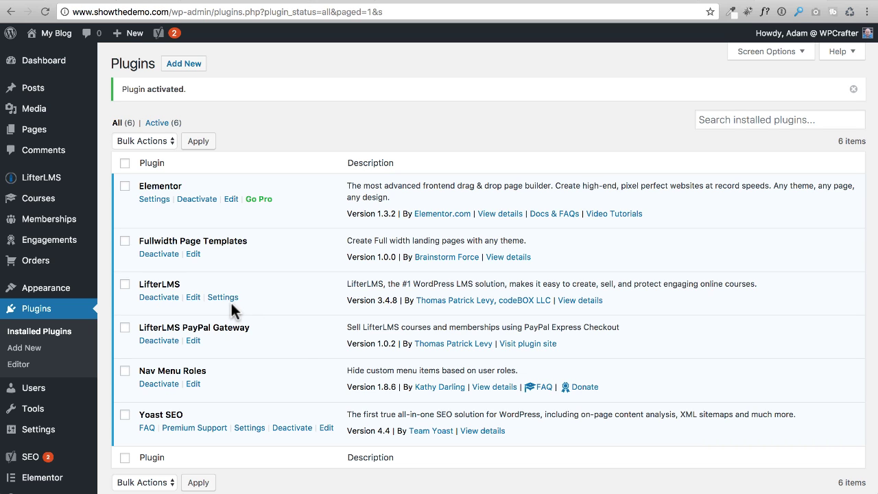
pyautogui.press('super+Tab')
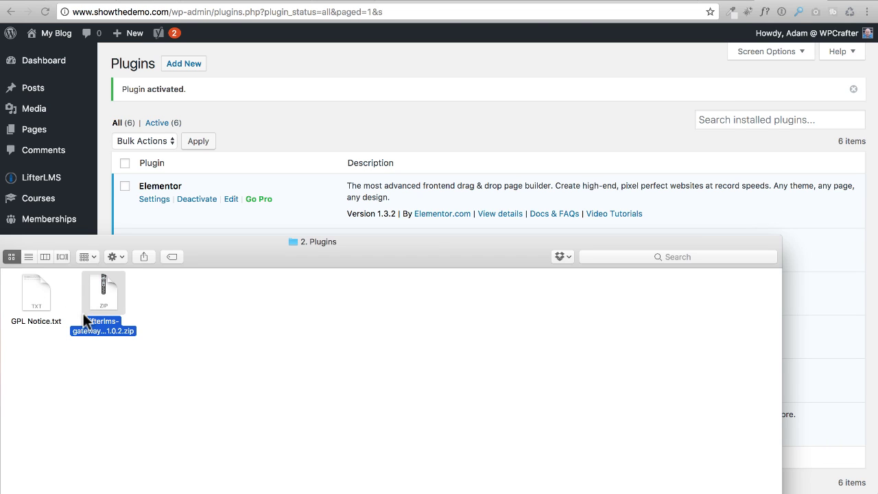
pyautogui.click(39, 297)
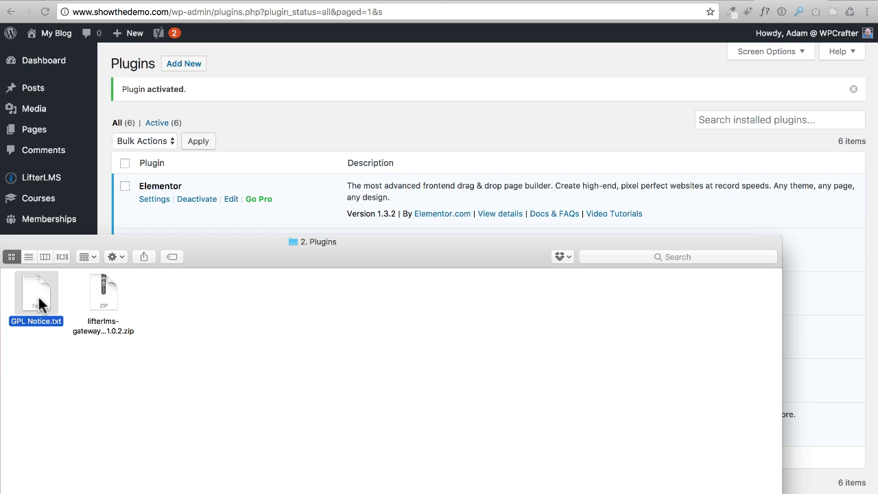
pyautogui.moveTo(227, 246); pyautogui.dragTo(0, 493)
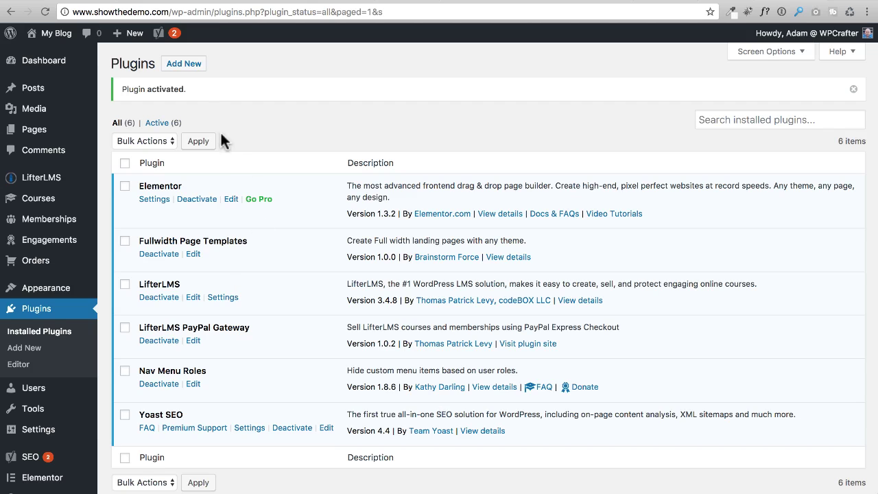
# Step: Search for new plugins with the keyword smtp
pyautogui.click(183, 66)
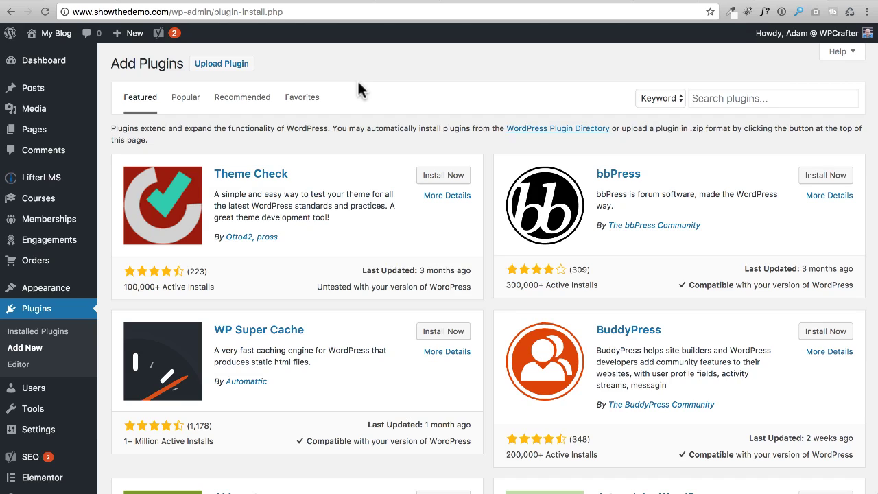
pyautogui.click(717, 97)
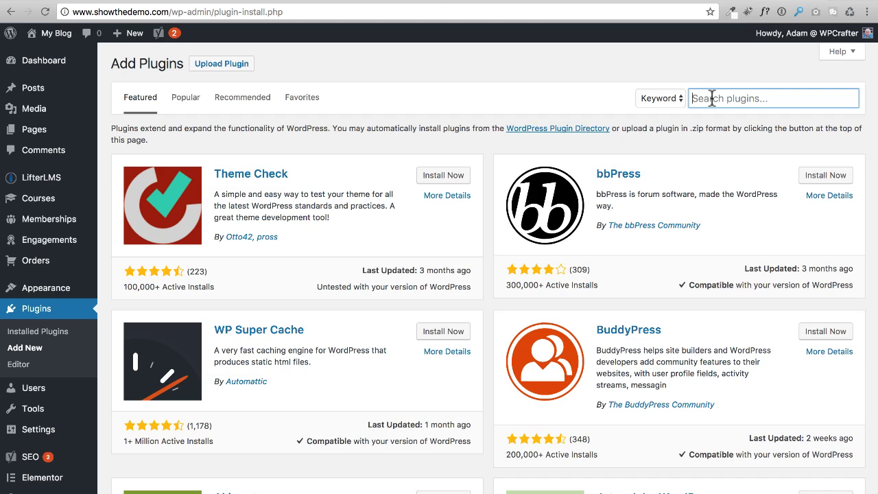
pyautogui.write('smtp')
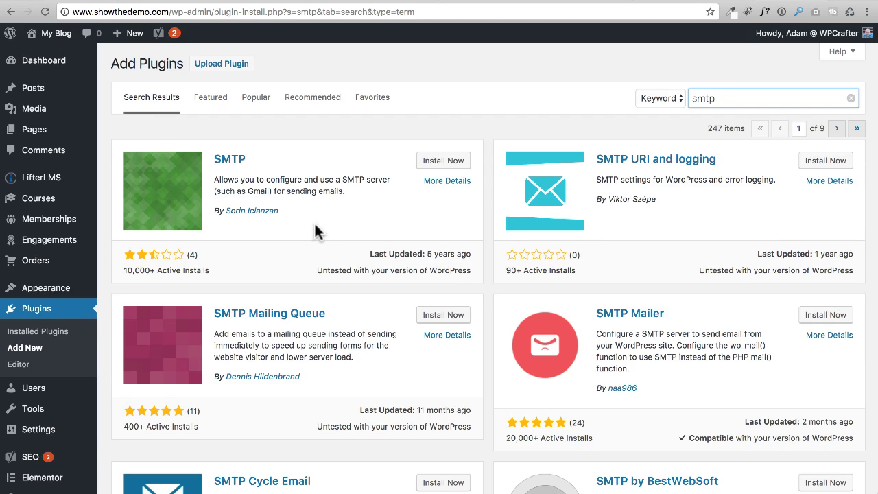
# Step: Find WP Mail SMTP among the search results, install it and activate it
pyautogui.scroll(-3, 314, 226)
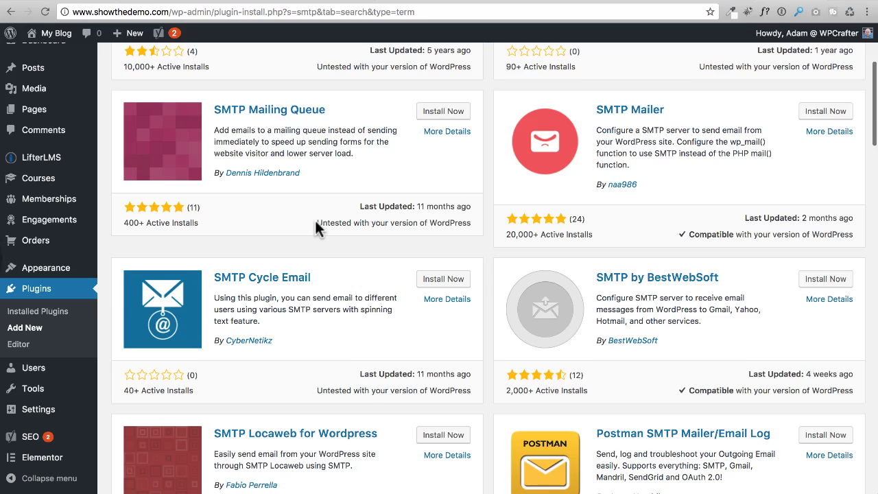
pyautogui.scroll(-7, 318, 228)
pyautogui.scroll(-4, 326, 223)
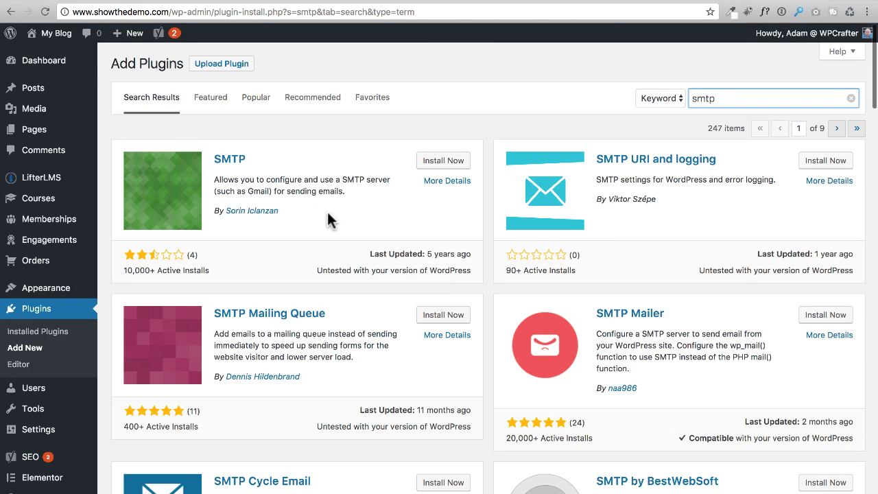
pyautogui.scroll(-3, 343, 222)
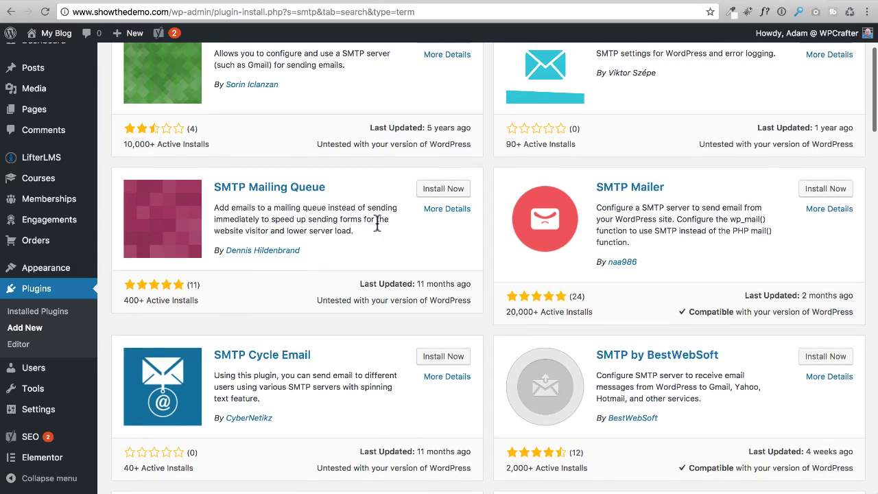
pyautogui.scroll(-1, 376, 225)
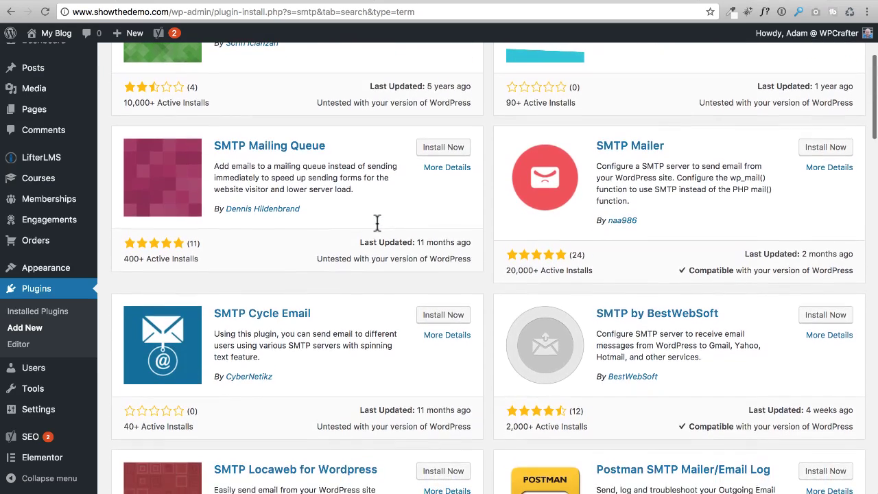
pyautogui.scroll(-1, 377, 222)
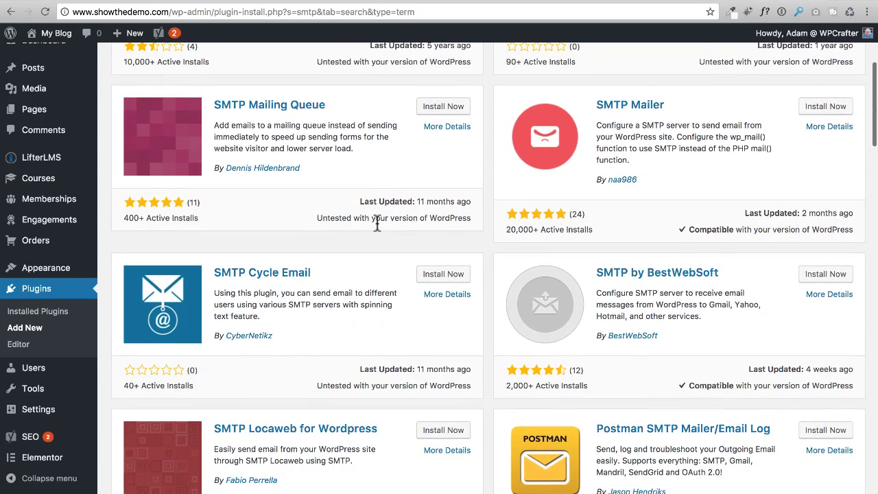
pyautogui.scroll(-2, 377, 222)
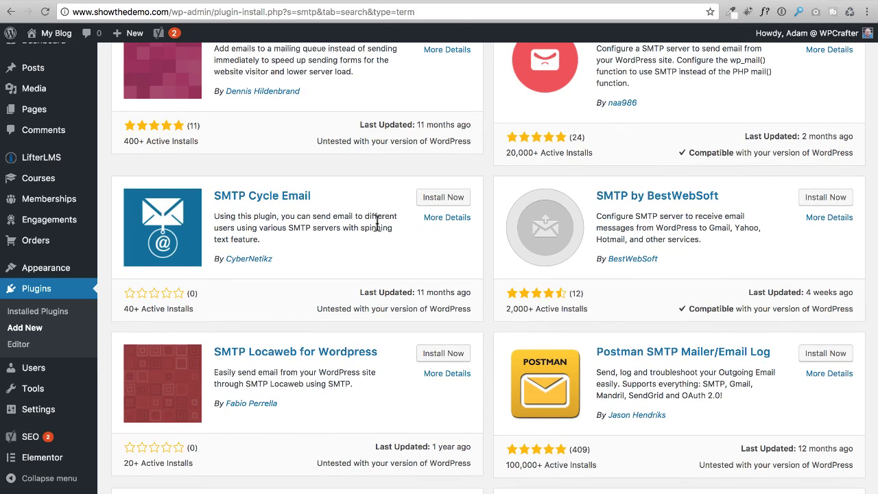
pyautogui.scroll(-3, 376, 221)
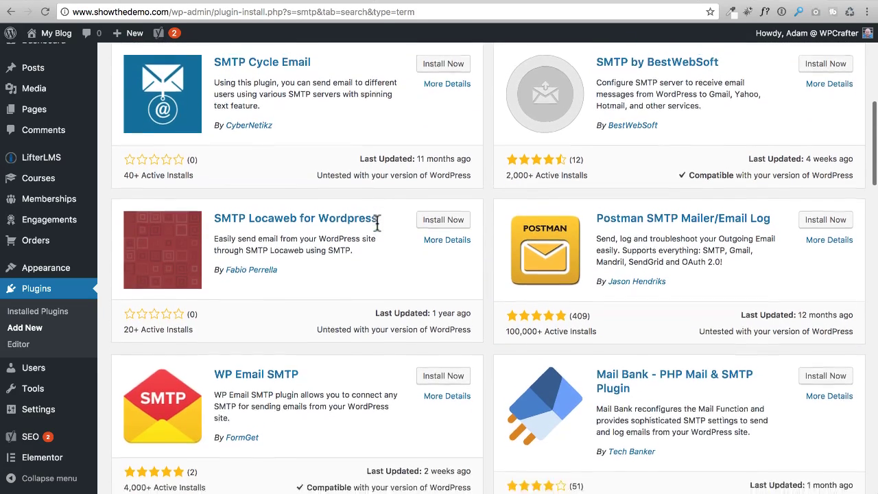
pyautogui.scroll(-3, 376, 221)
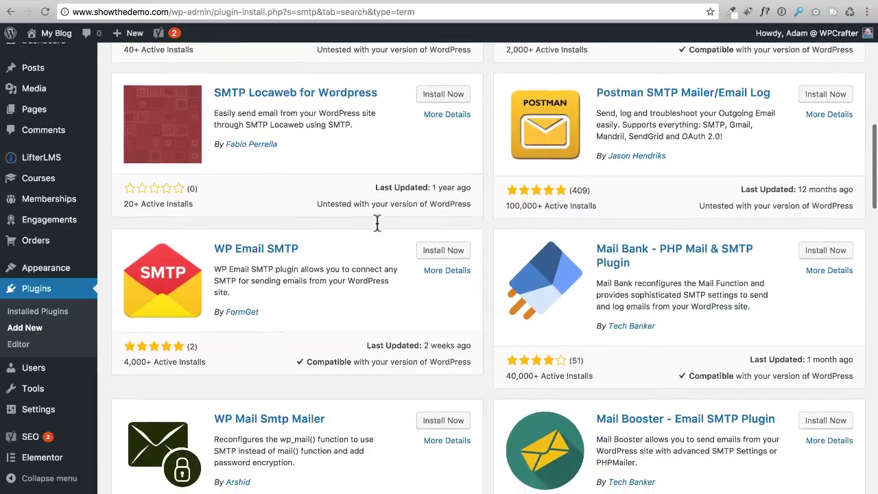
pyautogui.scroll(-3, 376, 222)
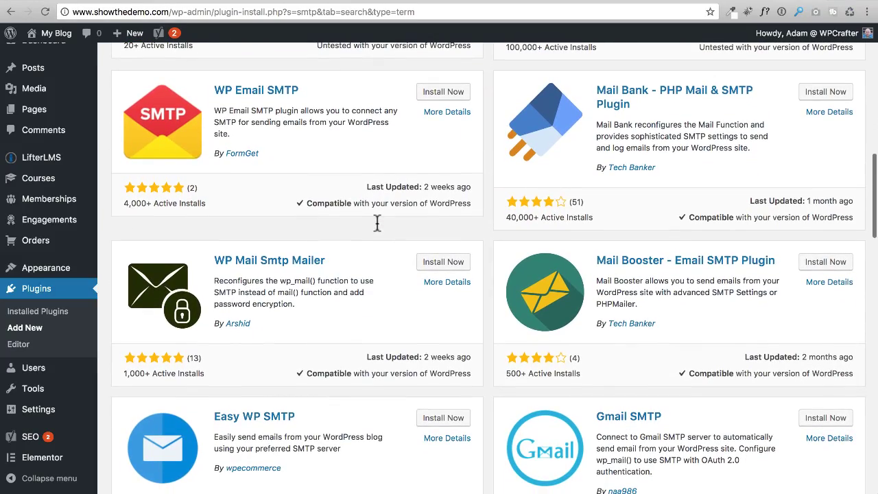
pyautogui.scroll(-5, 376, 222)
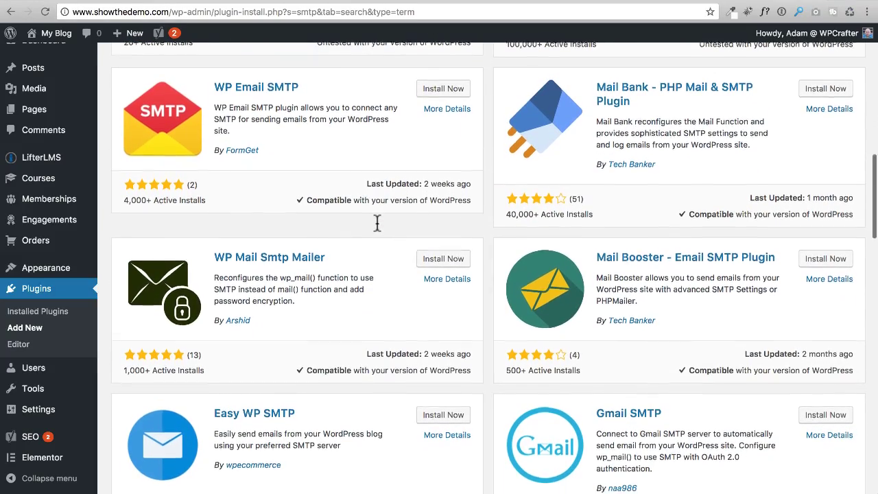
pyautogui.scroll(-1, 377, 222)
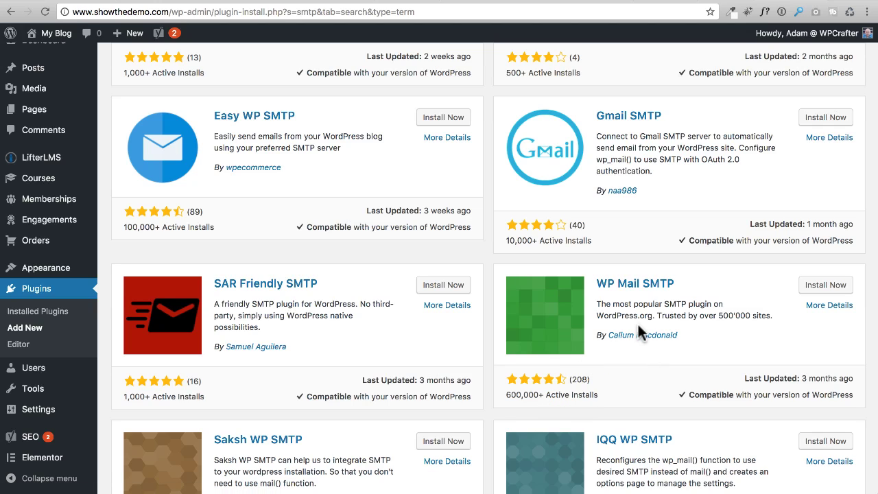
pyautogui.click(828, 288)
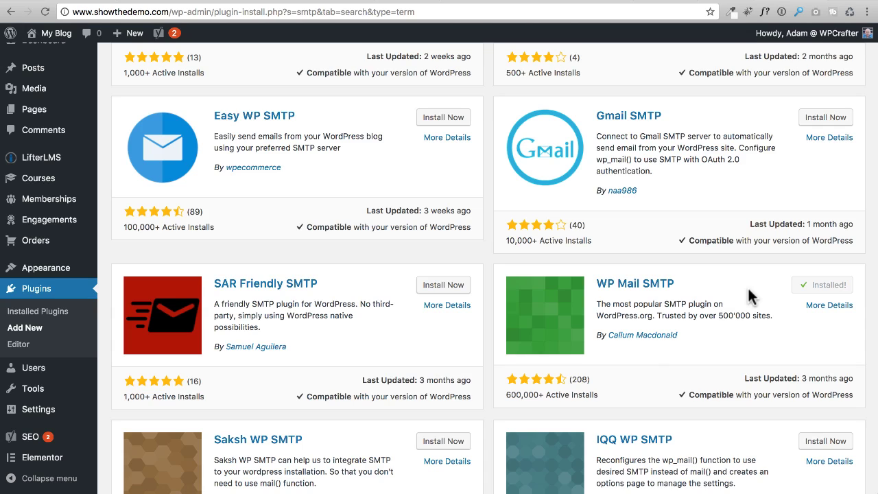
pyautogui.click(824, 291)
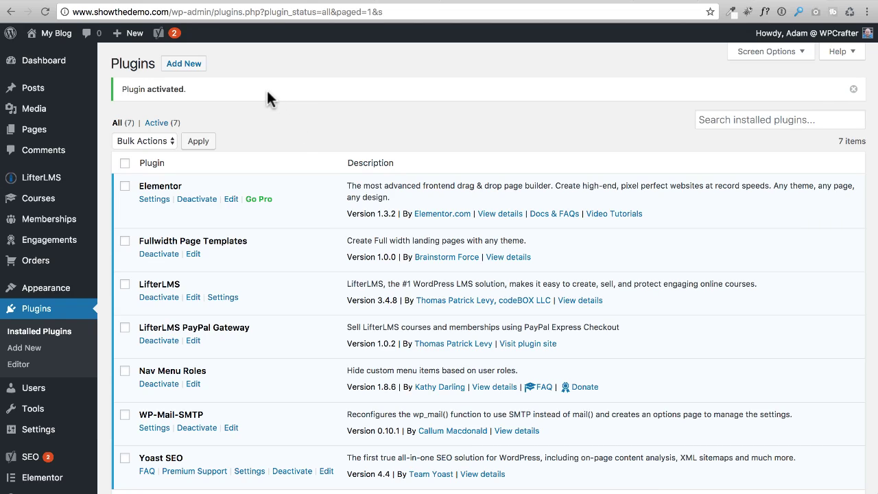
# Step: Search for new plugins with the keyword updrafts, install and activate UpdraftPlus WordPress Backup Plugin, and review the installed plugins
pyautogui.click(185, 64)
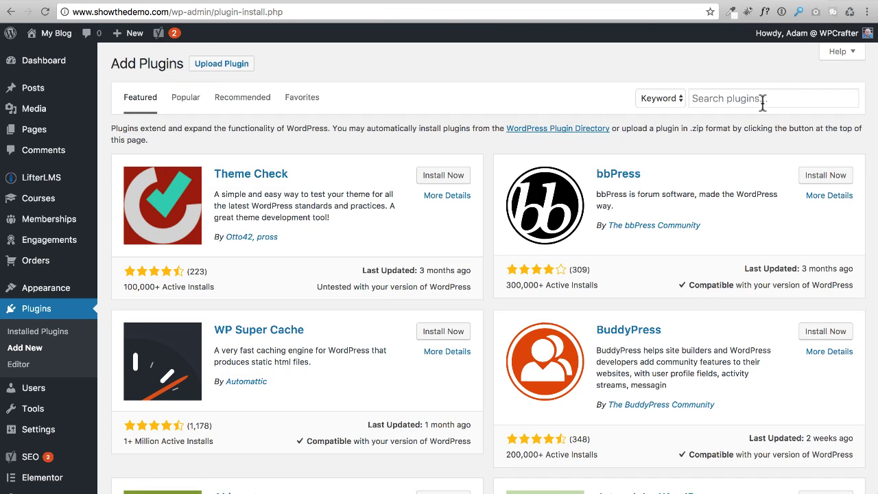
pyautogui.click(759, 96)
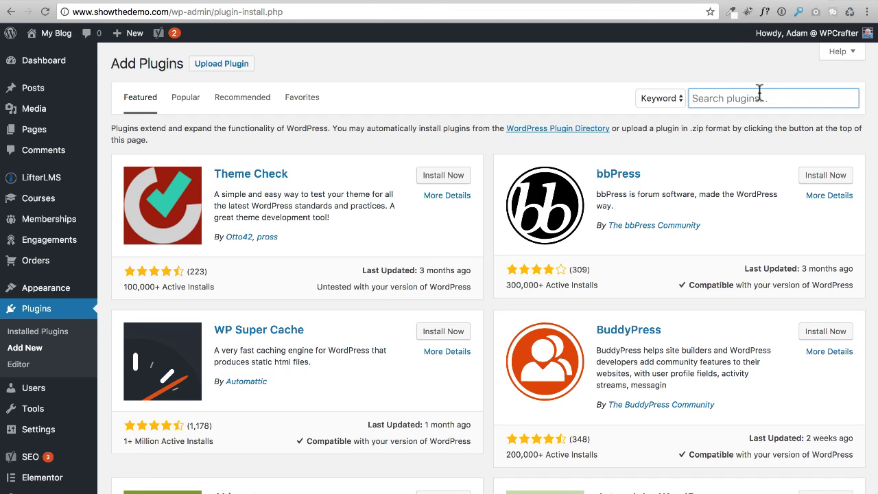
pyautogui.write('updrafts')
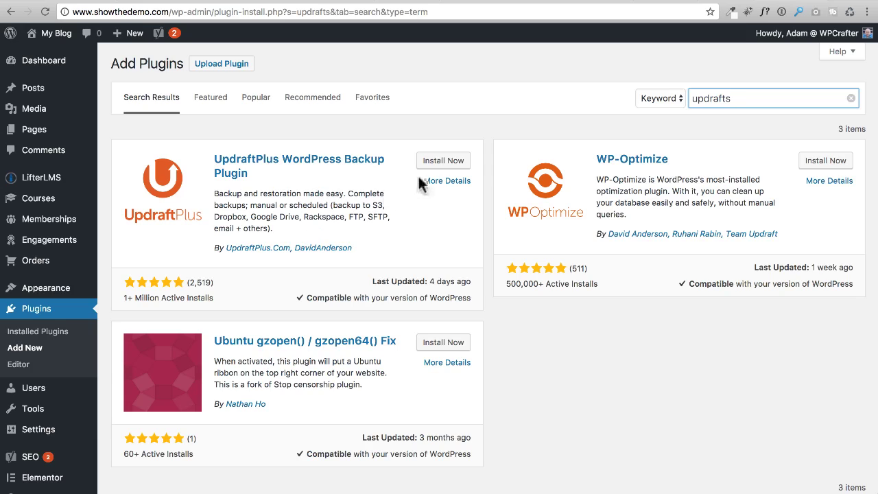
pyautogui.click(444, 163)
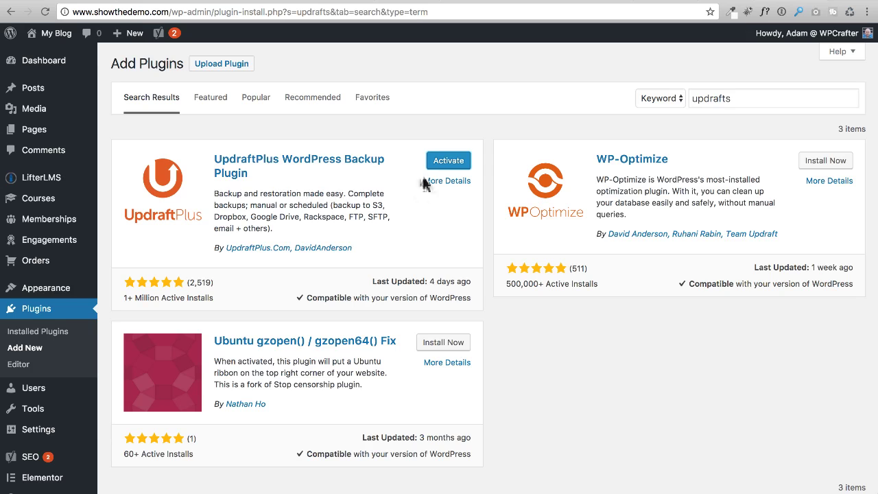
pyautogui.click(449, 162)
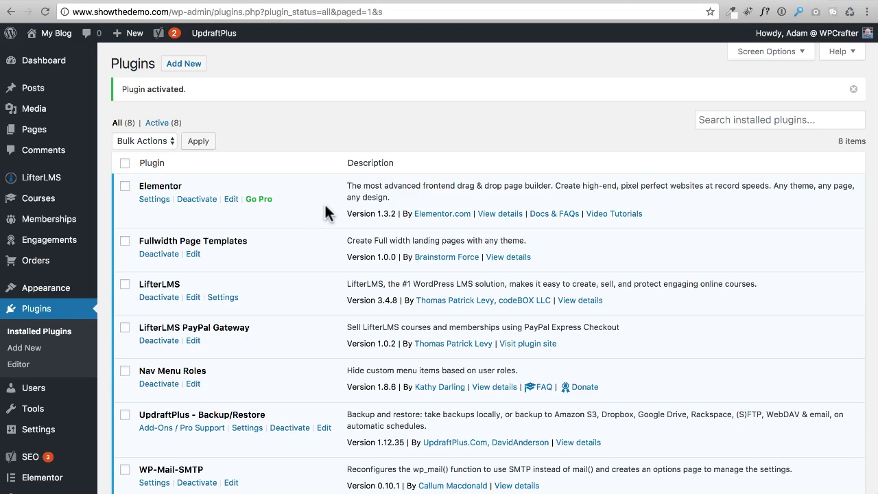
pyautogui.scroll(-3, 324, 216)
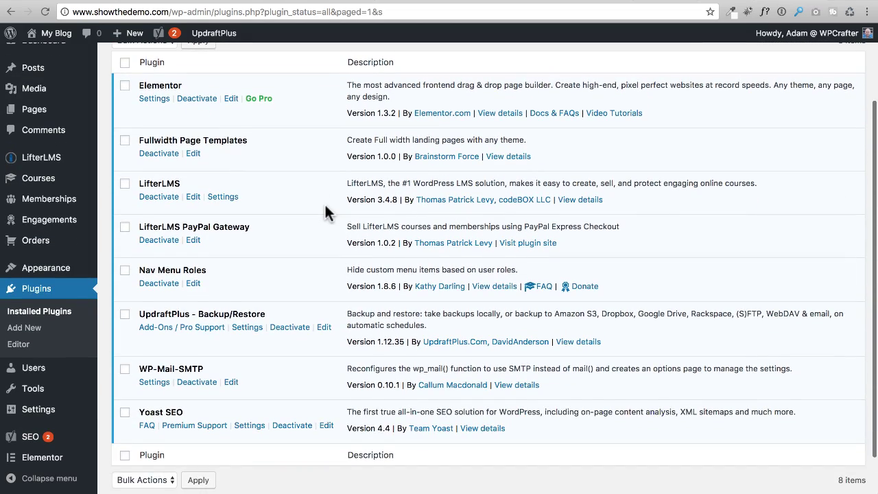
pyautogui.scroll(1, 325, 204)
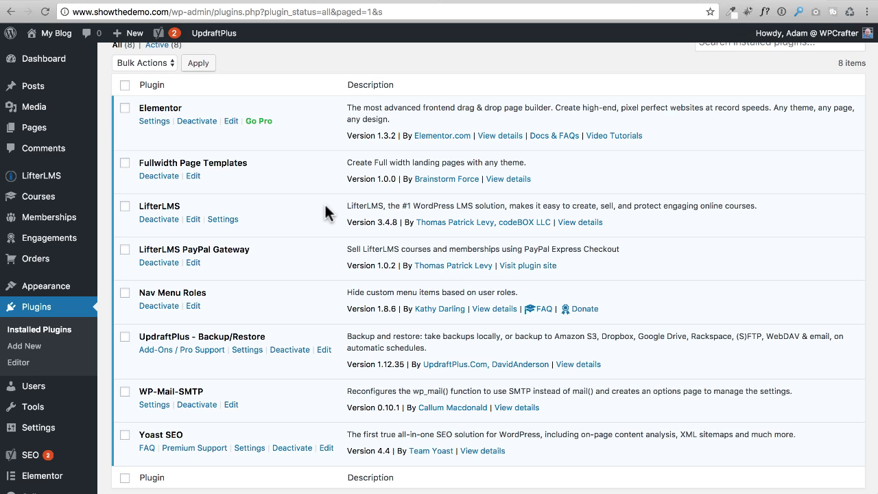
pyautogui.scroll(3, 324, 209)
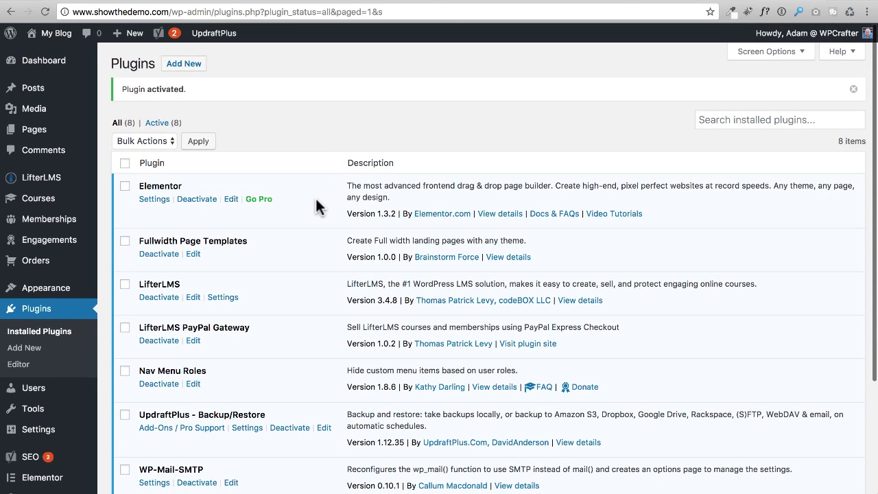